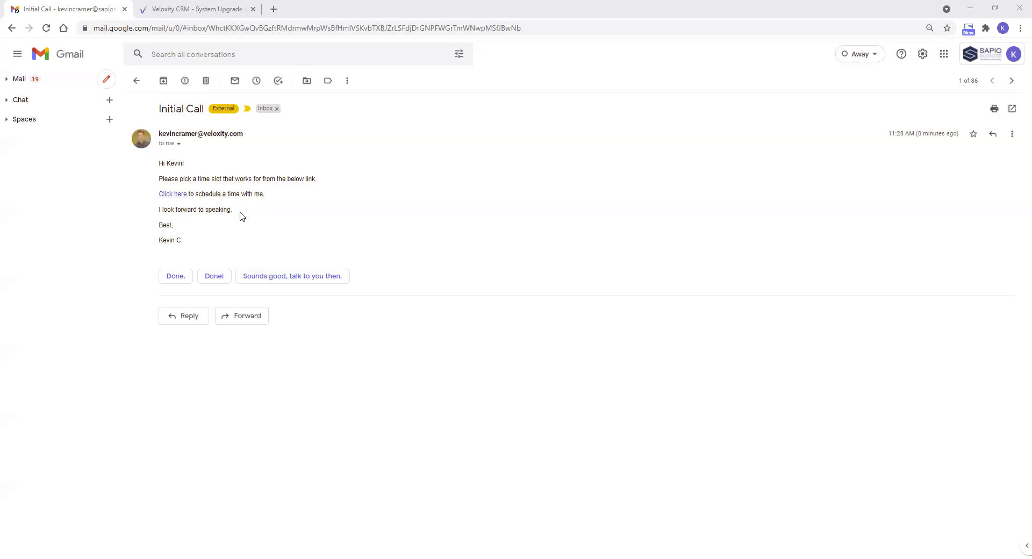
- Follow the scheduling link in the Initial Call email and view the available times for Wednesday, October 6, 2021
{"action": "left_click", "coordinate": [179, 198]}
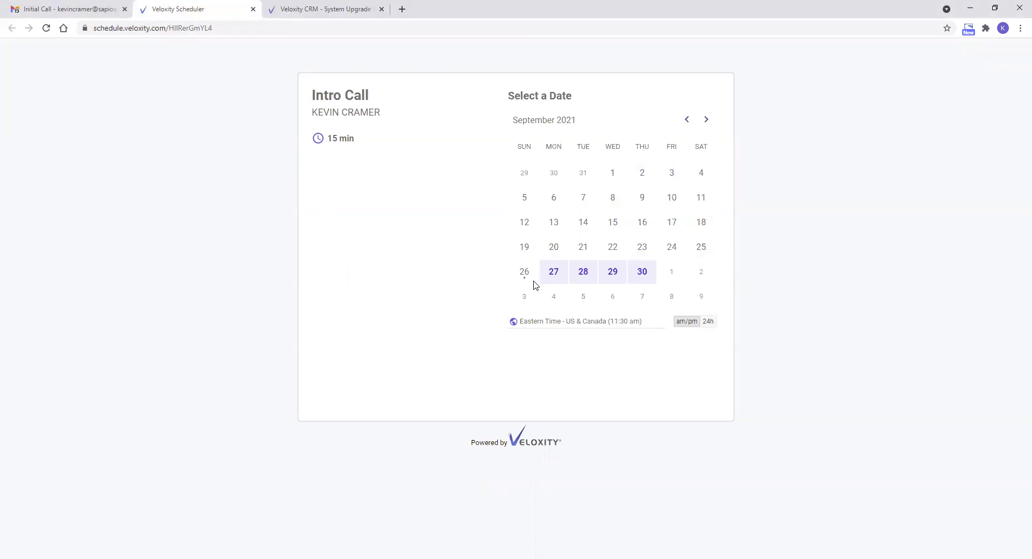
{"action": "left_click", "coordinate": [706, 119]}
{"action": "left_click", "coordinate": [612, 197]}
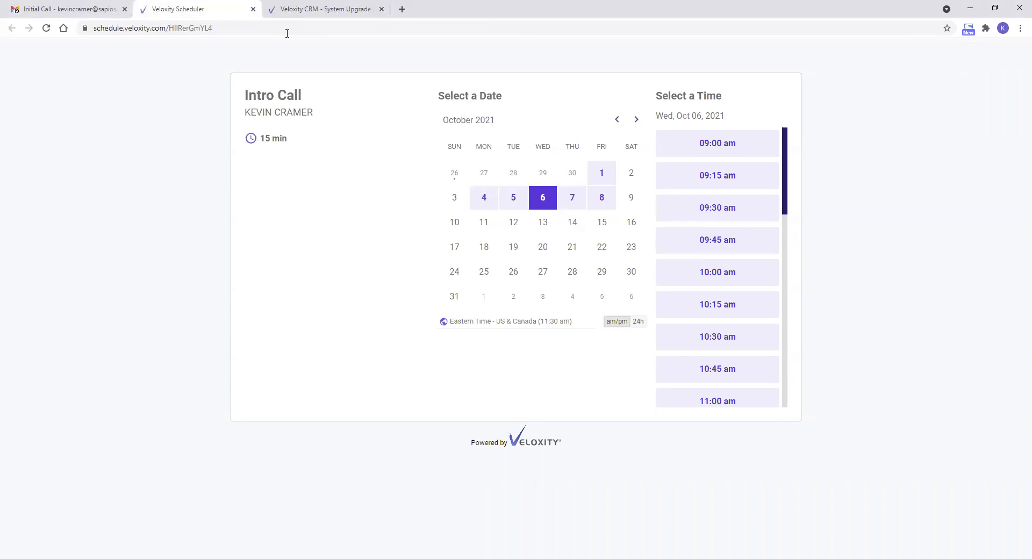
{"action": "left_click", "coordinate": [254, 9]}
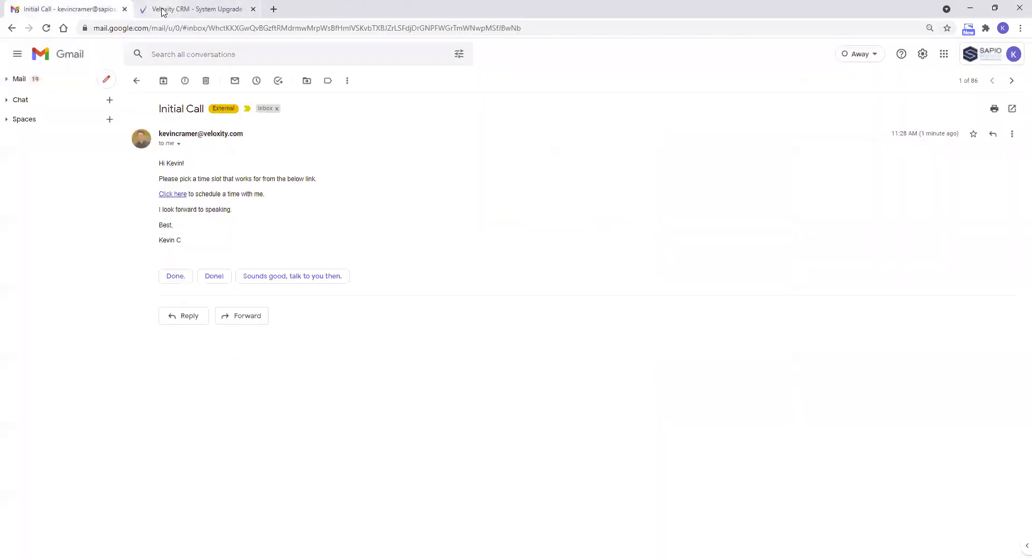
- Switch to Veloxity CRM and start a new email from the System Upgrade Opp record, discarding unsaved changes
{"action": "left_click", "coordinate": [162, 11]}
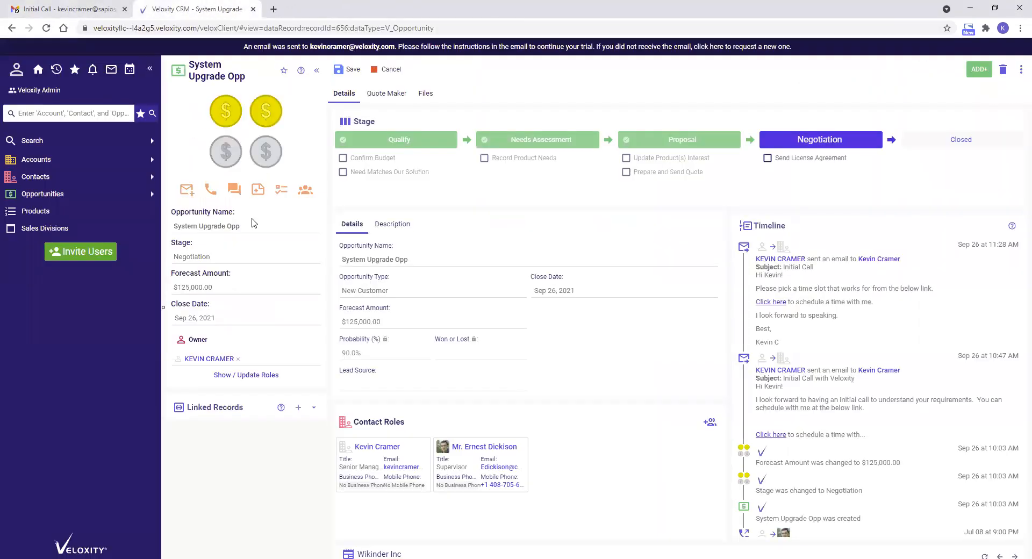
{"action": "left_click", "coordinate": [186, 191]}
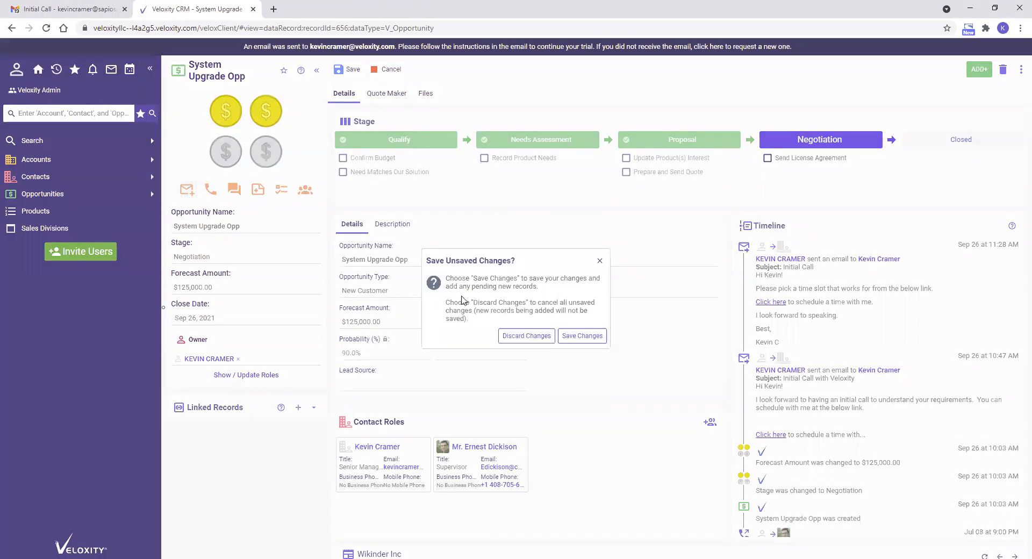
{"action": "left_click", "coordinate": [539, 337]}
{"action": "left_click", "coordinate": [187, 191]}
{"action": "left_click", "coordinate": [376, 196]}
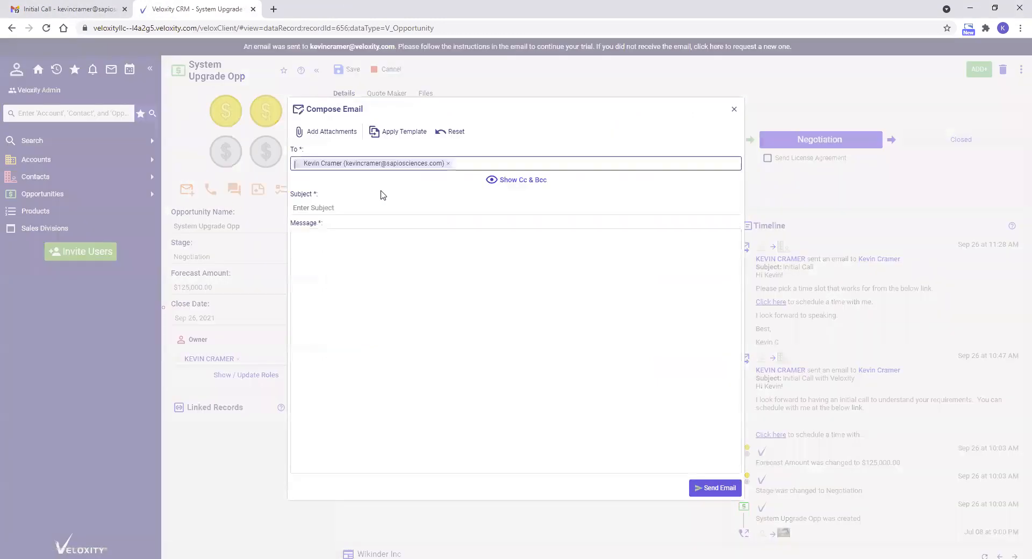
- Set the email's subject to "Initial Call"
{"action": "left_click", "coordinate": [386, 209]}
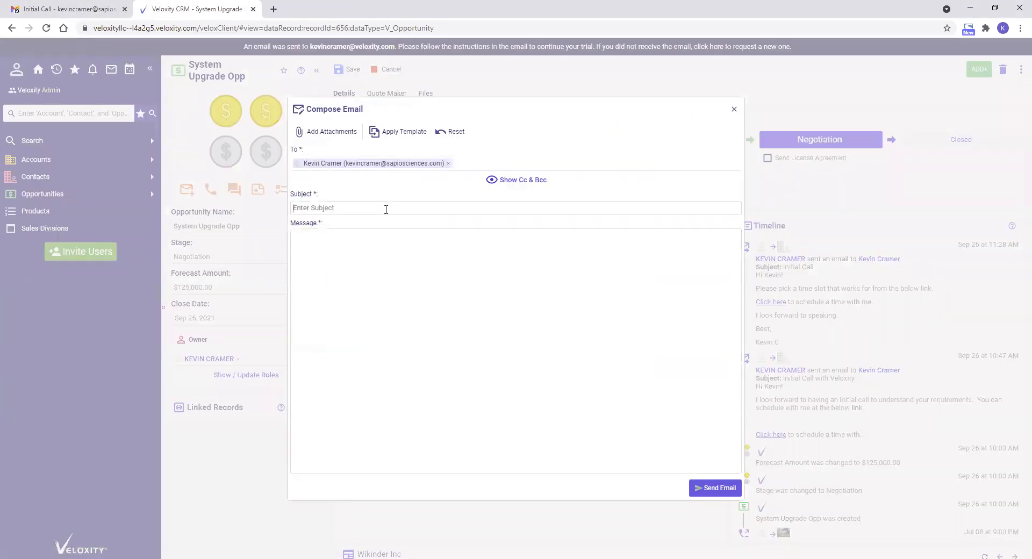
{"action": "type", "text": "Initial Call"}
{"action": "key", "text": "Tab"}
- Write the message with a first-name greeting to the contact and the line "Please click below to schedule with me!"
{"action": "type", "text": "Hi K"}
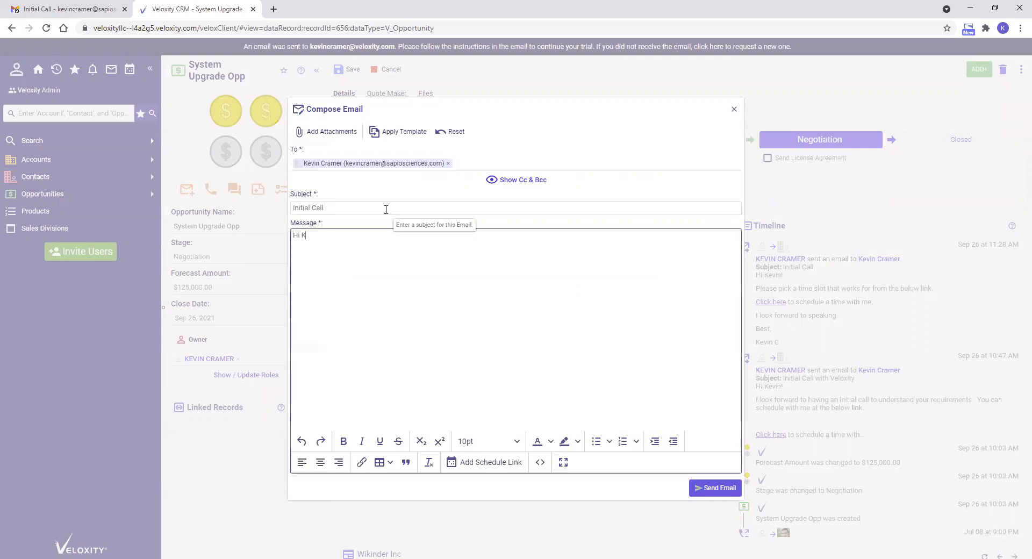
{"action": "type", "text": "evin!"}
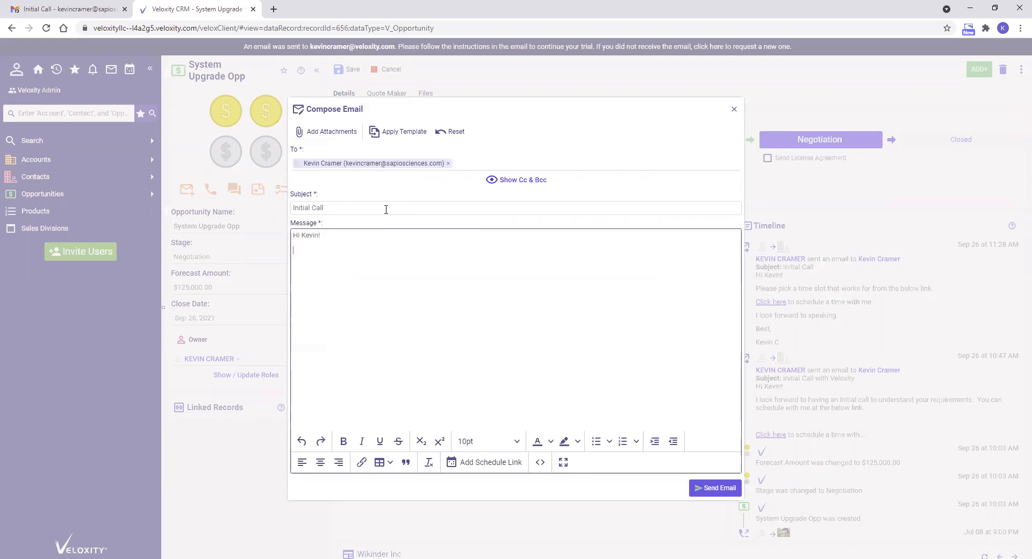
{"action": "type", "text": "Pleae"}
{"action": "type", "text": "e click below to schedule with me!"}
{"action": "key", "text": "Return"}
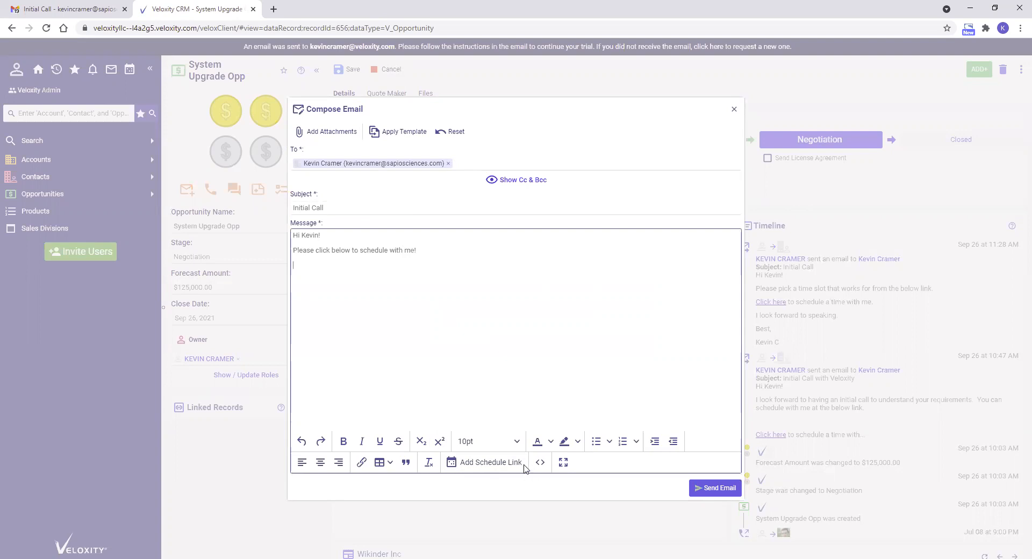
- Insert the schedule link, close with "Best," and the sender's first name, and send the email
{"action": "left_click", "coordinate": [495, 470]}
{"action": "type", "text": "Best,"}
{"action": "key", "text": "Return"}
{"action": "type", "text": "Kevin"}
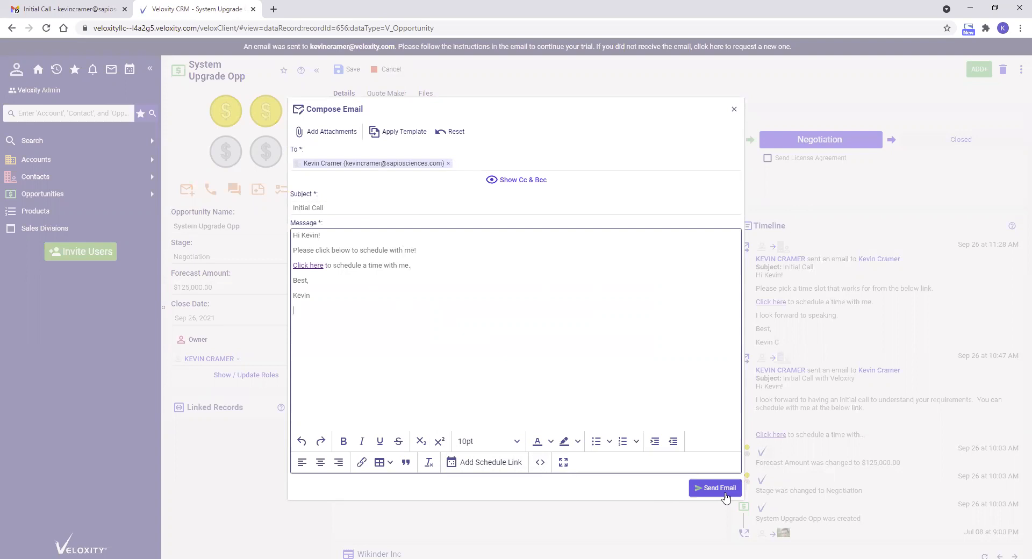
{"action": "left_click", "coordinate": [724, 494]}
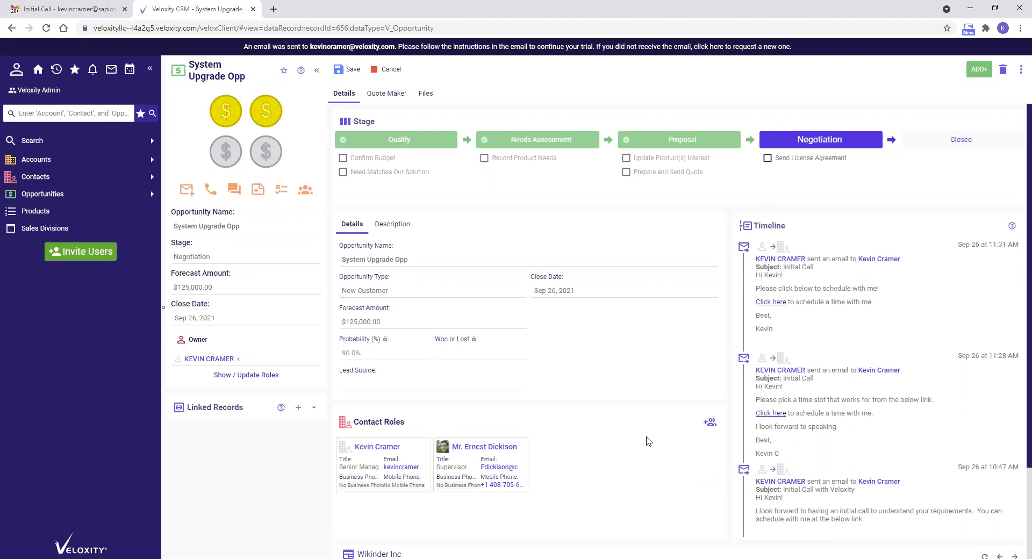
- Open the availability settings in your own user profile, discarding unsaved changes on the opportunity
{"action": "left_click", "coordinate": [19, 75]}
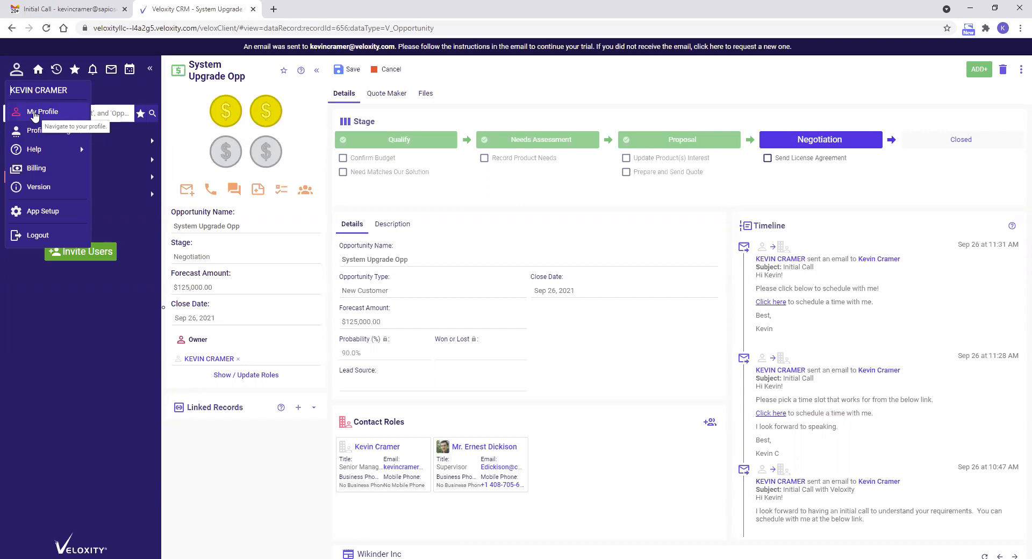
{"action": "left_click", "coordinate": [34, 113]}
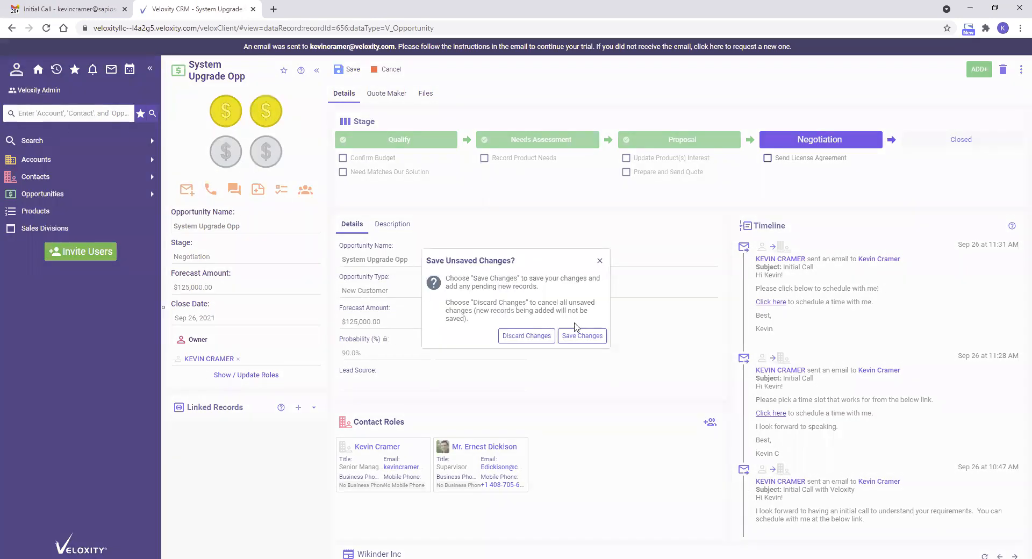
{"action": "left_click", "coordinate": [540, 337]}
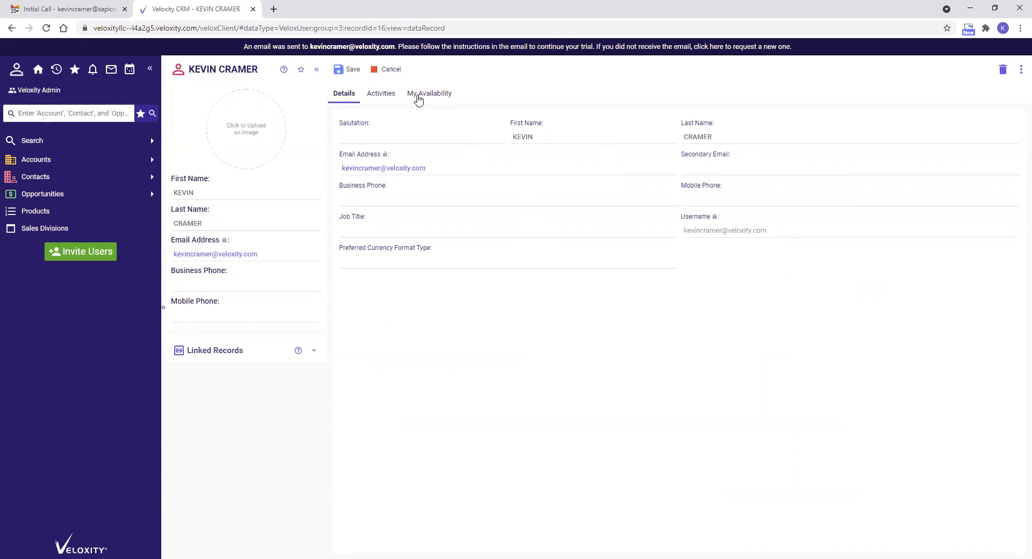
{"action": "left_click", "coordinate": [16, 70]}
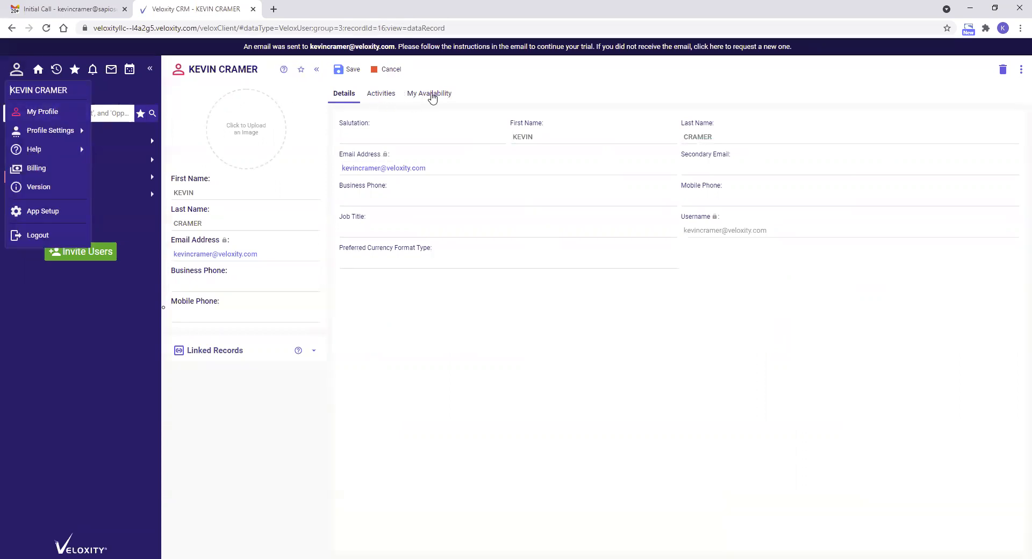
{"action": "left_click", "coordinate": [431, 94]}
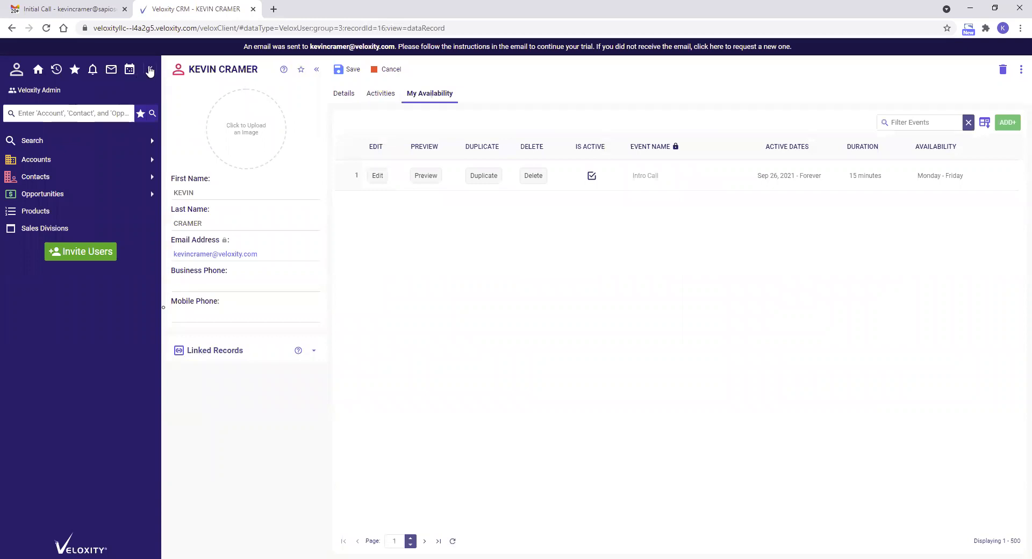
- Start a new availability event and name it "Veloxity Demo!"
{"action": "left_click", "coordinate": [150, 69]}
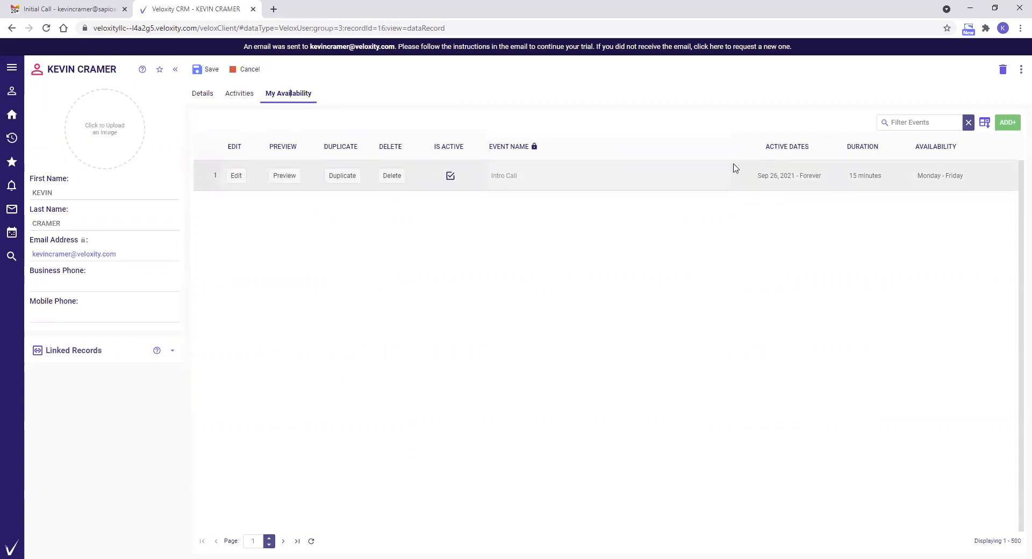
{"action": "left_click", "coordinate": [1009, 123]}
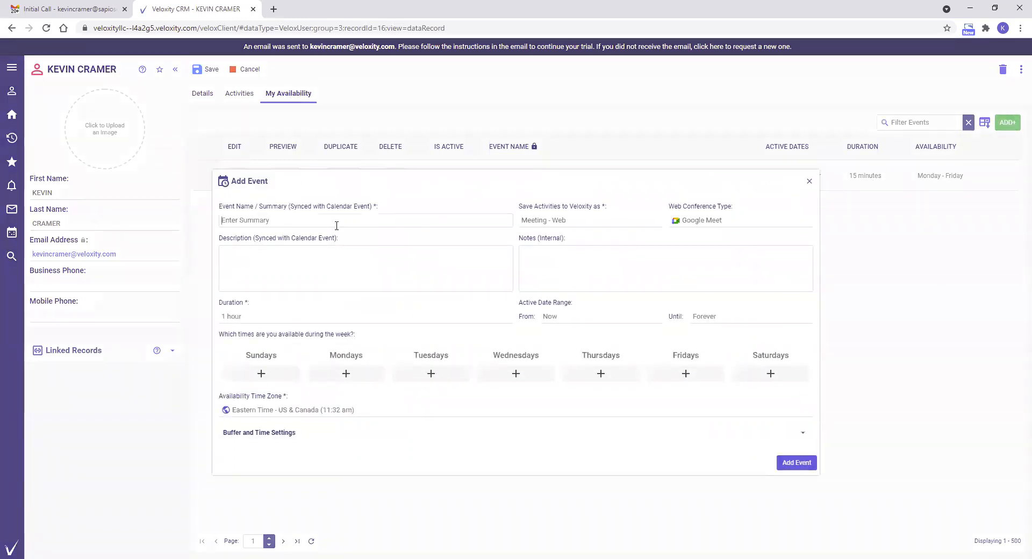
{"action": "type", "text": "Veloxity Demo!"}
{"action": "left_click_drag", "start_coordinate": [272, 219], "coordinate": [200, 219]}
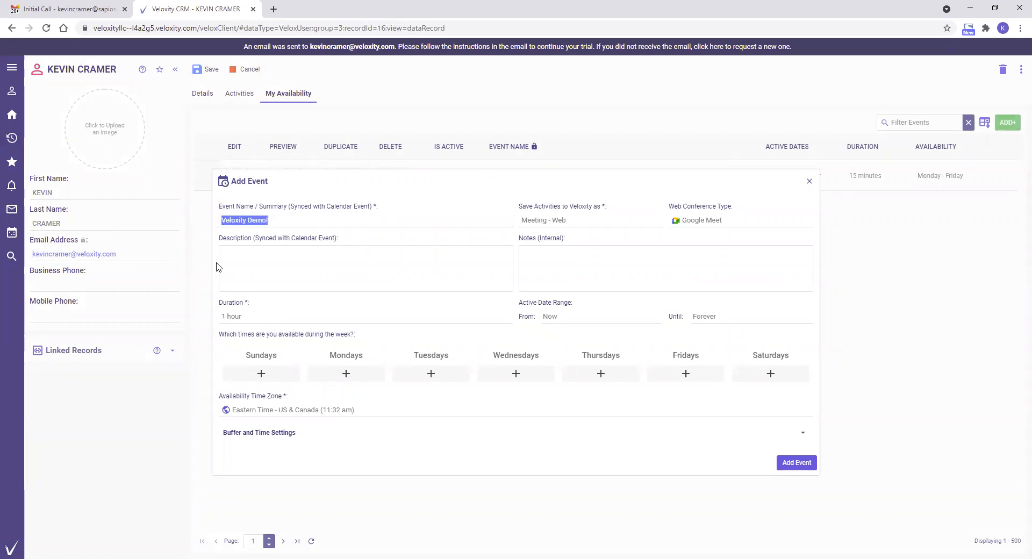
- Enter "Detailed demo of Veloxity CRM!" as the event's description
{"action": "left_click", "coordinate": [303, 251]}
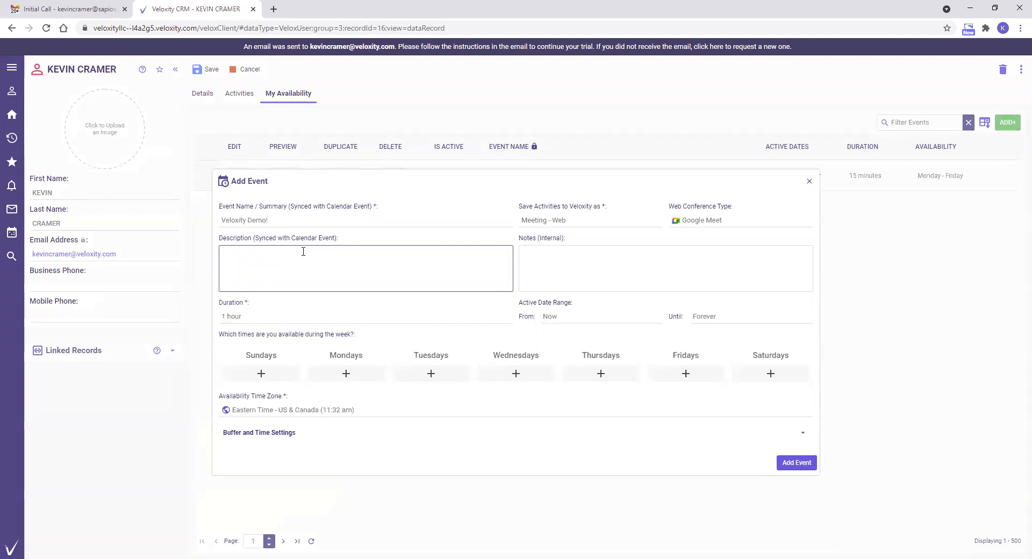
{"action": "type", "text": "Detailed demo of Veloxity CRM!"}
{"action": "left_click", "coordinate": [556, 260]}
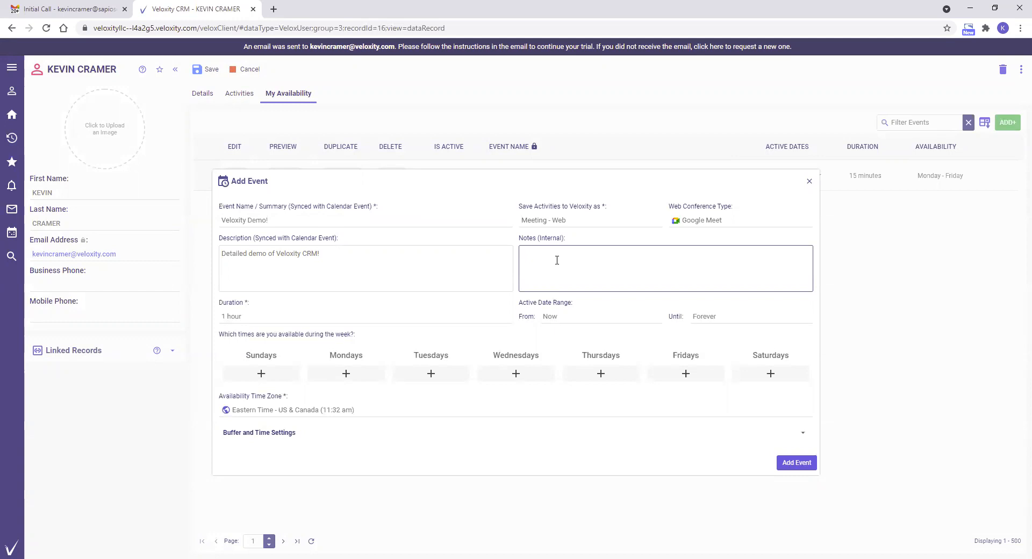
- Set the event's saved activity type to Meeting - Web, its web conference to Google Meet and its duration to 1 hour
{"action": "left_click", "coordinate": [557, 220]}
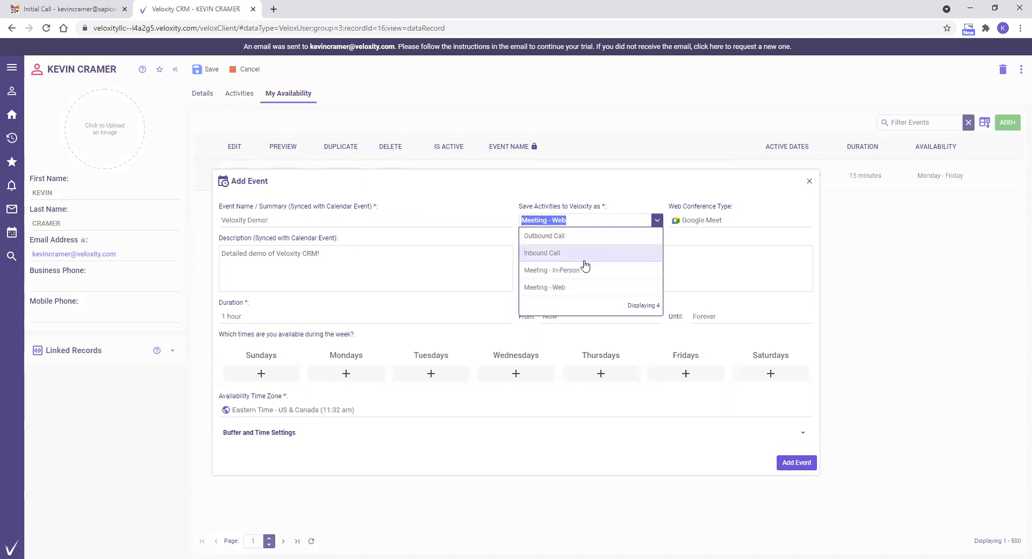
{"action": "left_click", "coordinate": [571, 287]}
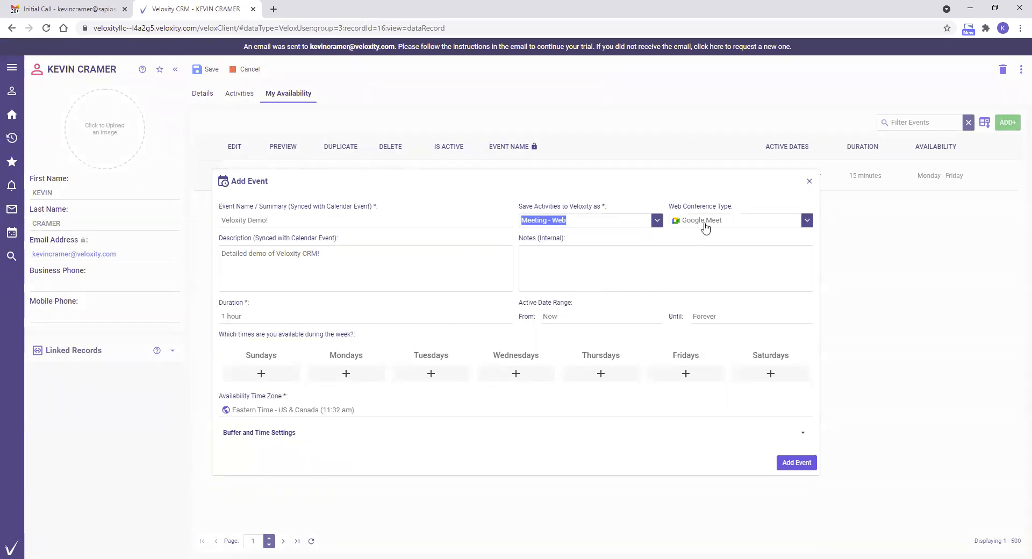
{"action": "left_click", "coordinate": [706, 227]}
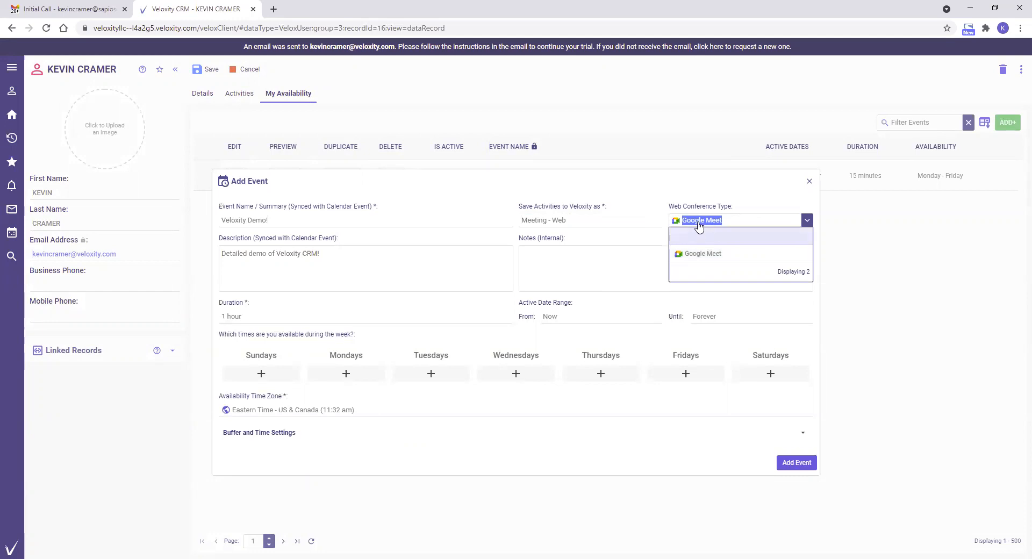
{"action": "left_click", "coordinate": [672, 188]}
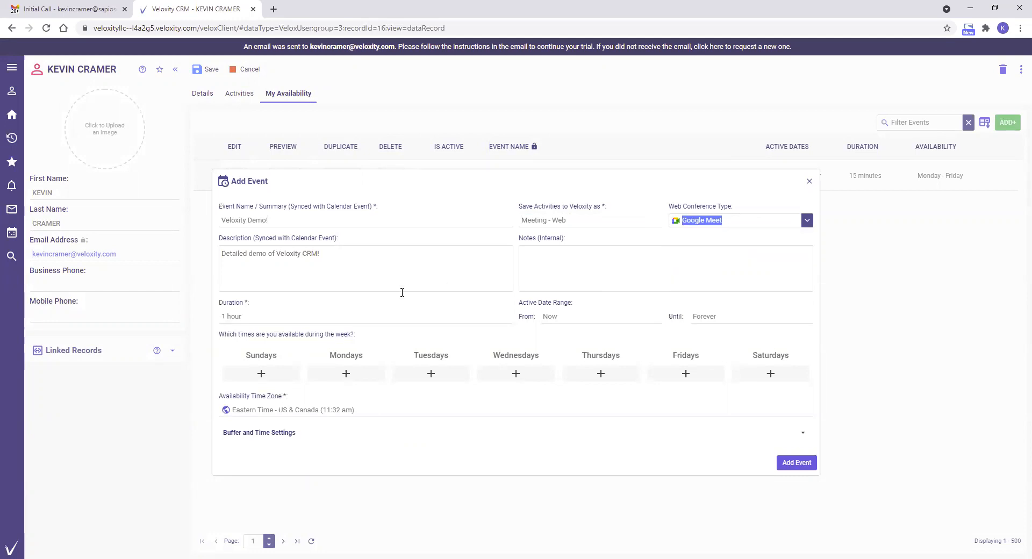
{"action": "left_click", "coordinate": [248, 316]}
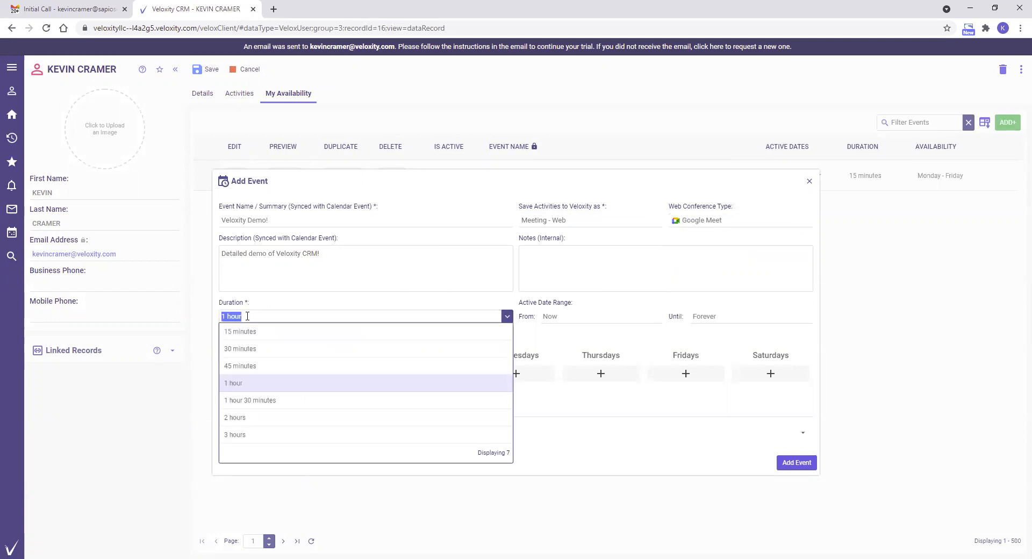
{"action": "left_click", "coordinate": [253, 383]}
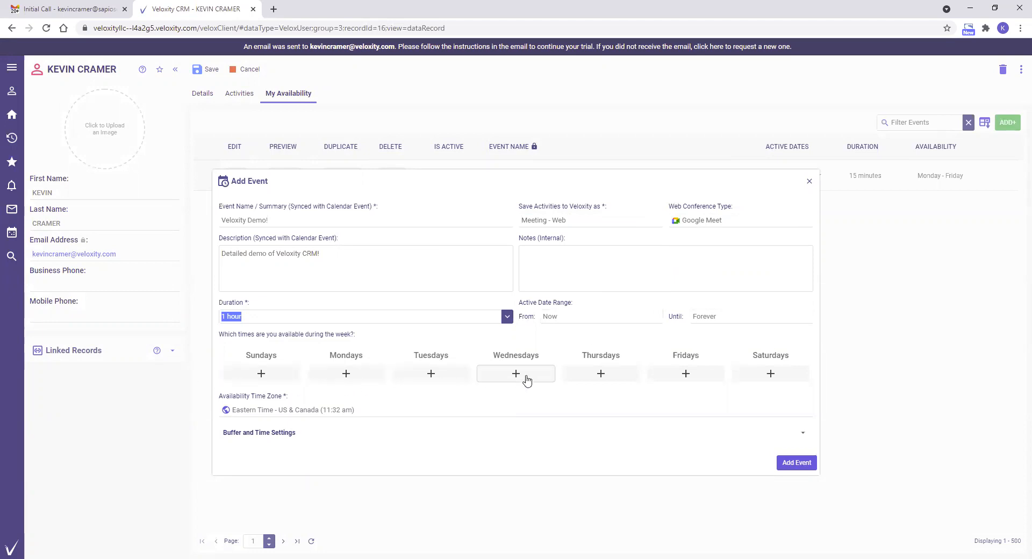
- Set the event's Monday availability from 1:45 pm to 5:00 pm
{"action": "left_click", "coordinate": [339, 374]}
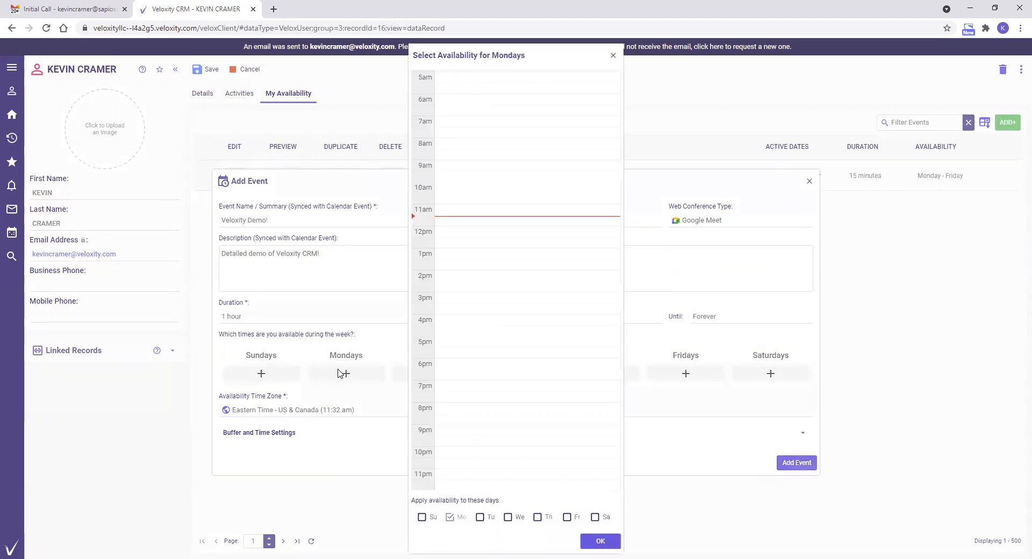
{"action": "left_click", "coordinate": [463, 270]}
{"action": "left_click_drag", "start_coordinate": [525, 272], "coordinate": [524, 343]}
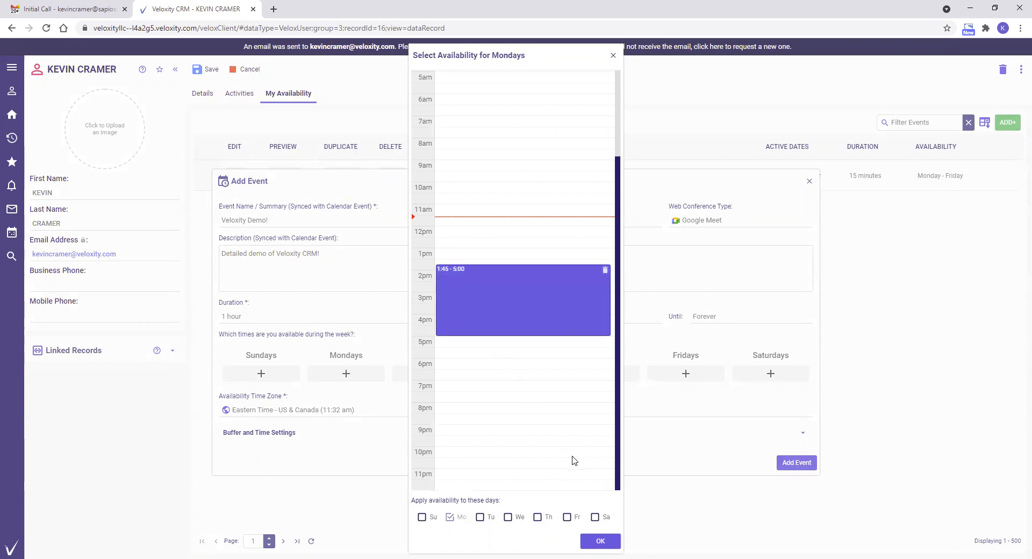
{"action": "left_click", "coordinate": [592, 542]}
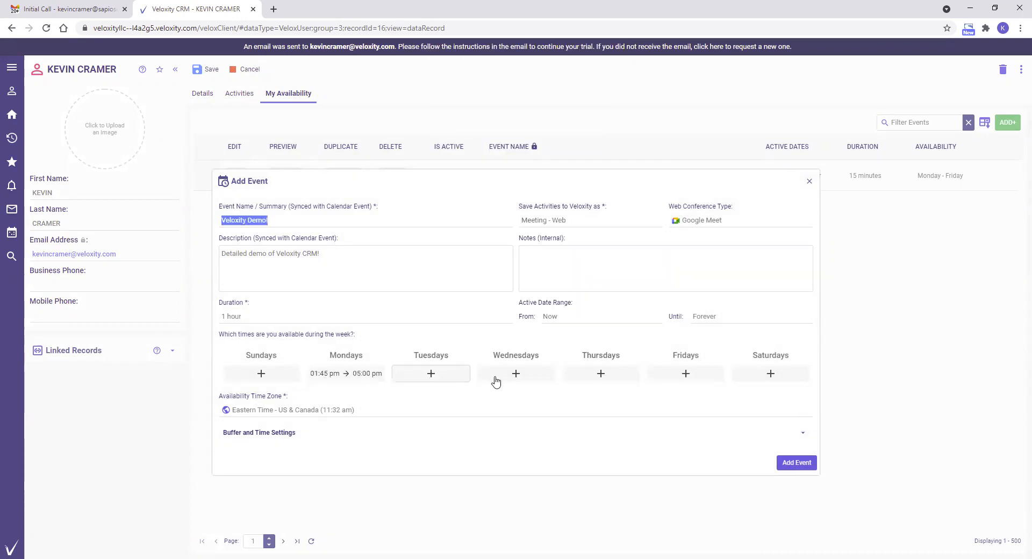
- Set Tuesday availability to 9:00 am–12:00 pm and 1:00 pm–5:00 pm, applying the same hours to Wednesday and Thursday
{"action": "left_click", "coordinate": [430, 378]}
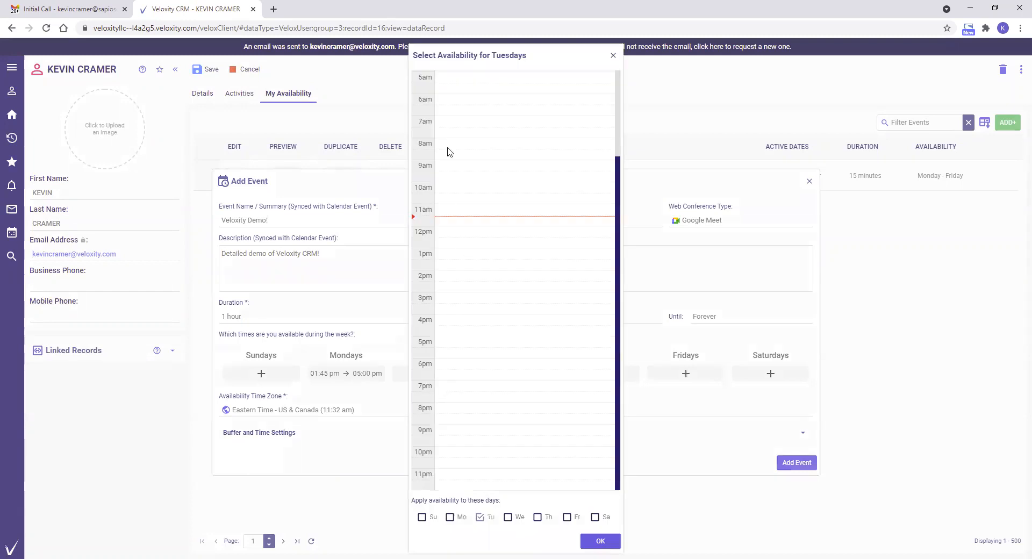
{"action": "left_click", "coordinate": [517, 177]}
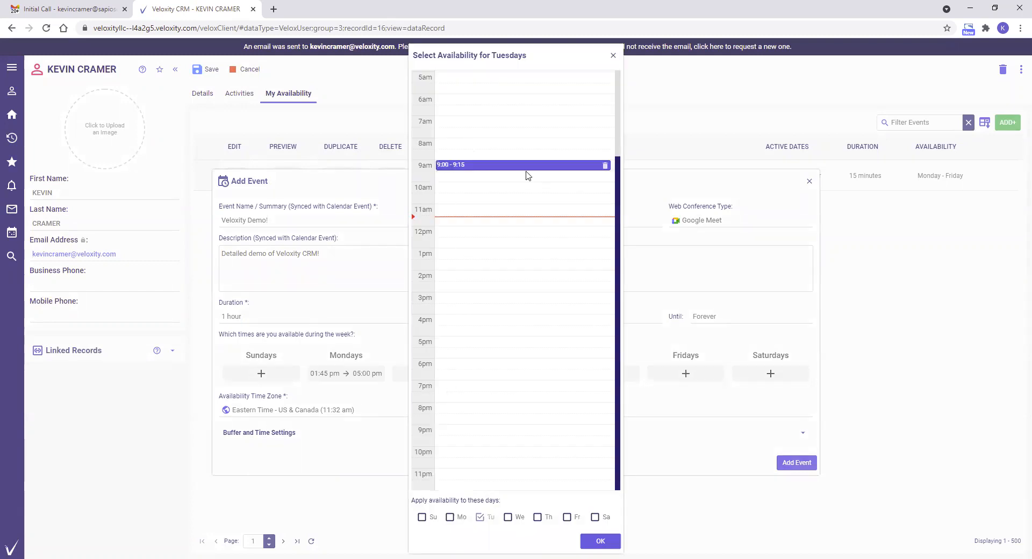
{"action": "left_click_drag", "start_coordinate": [525, 178], "coordinate": [530, 232]}
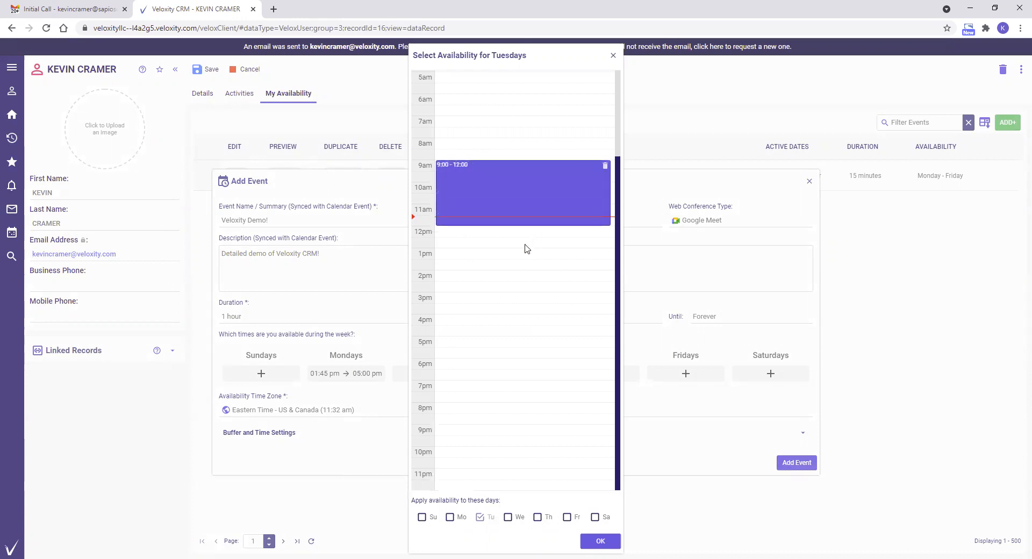
{"action": "left_click", "coordinate": [525, 262]}
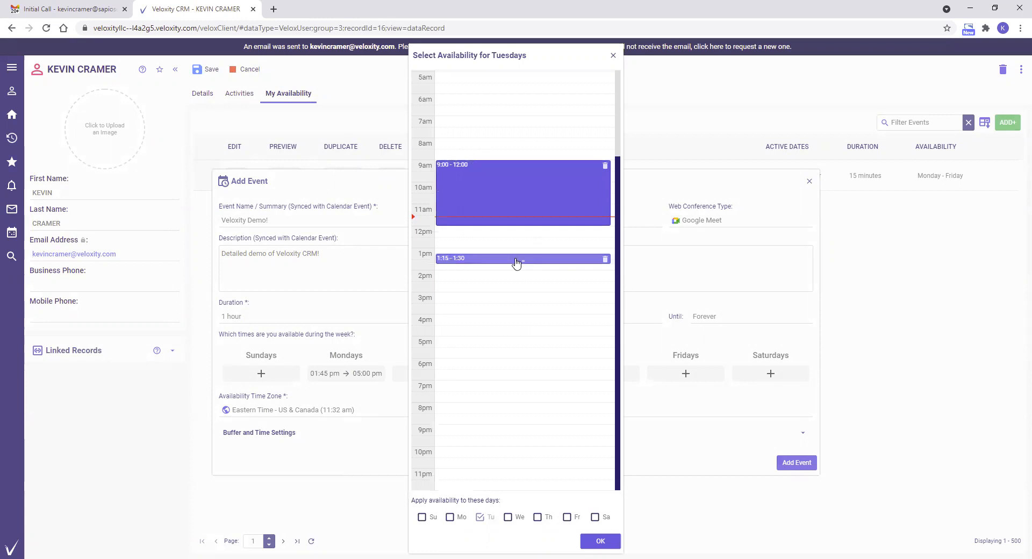
{"action": "left_click_drag", "start_coordinate": [513, 259], "coordinate": [527, 341]}
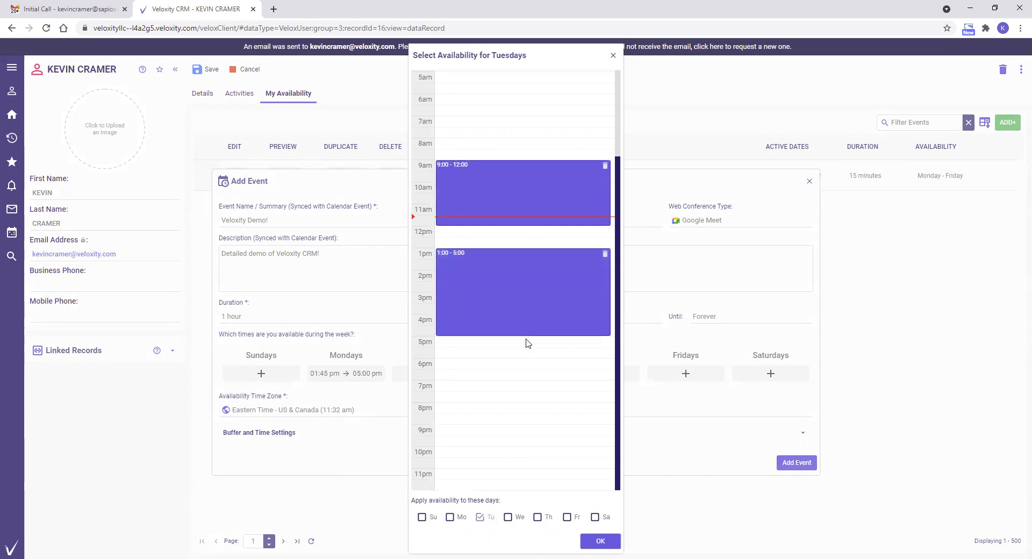
{"action": "left_click", "coordinate": [508, 517]}
{"action": "left_click", "coordinate": [537, 517]}
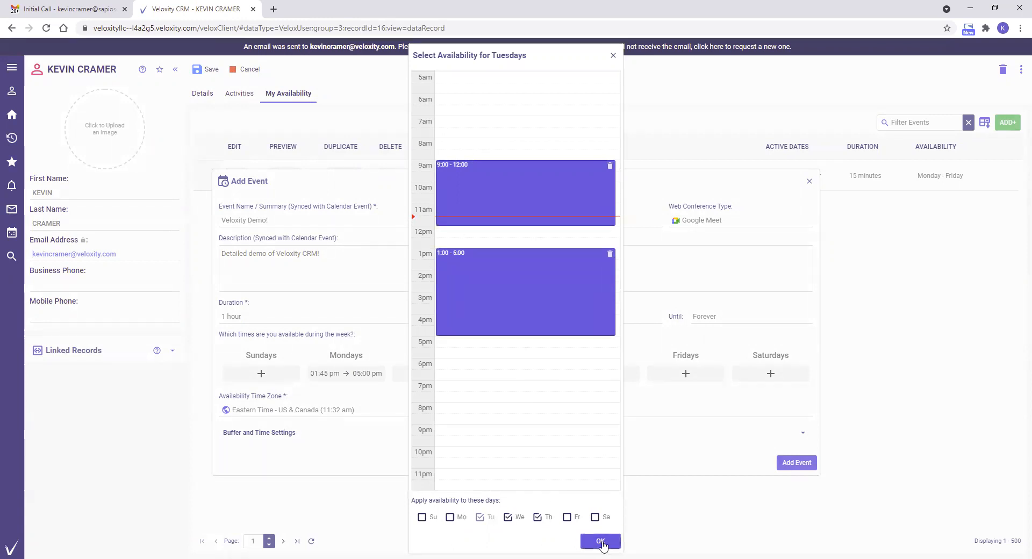
{"action": "left_click", "coordinate": [601, 542]}
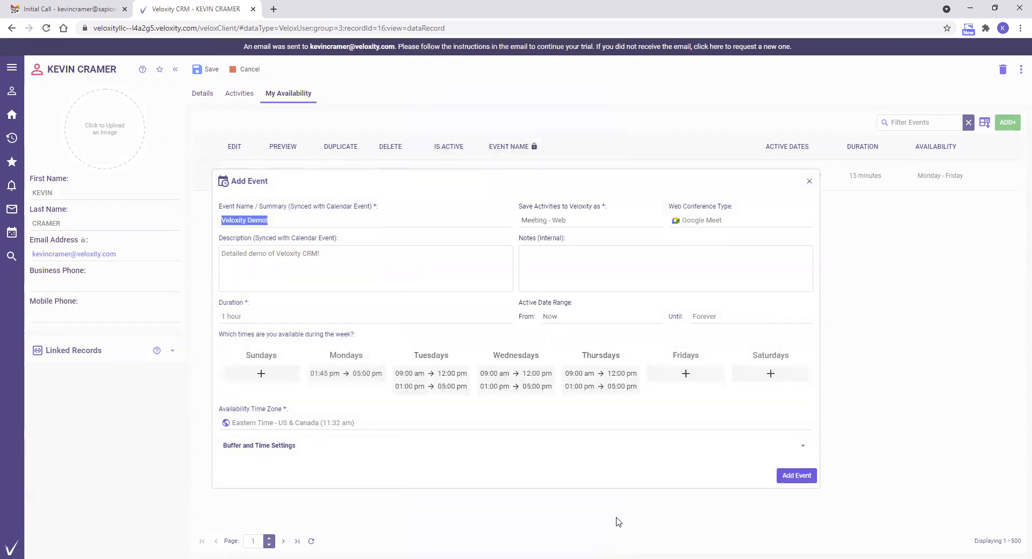
- Set the event's Friday availability from 9:00 am to 12:00 pm
{"action": "left_click", "coordinate": [688, 377]}
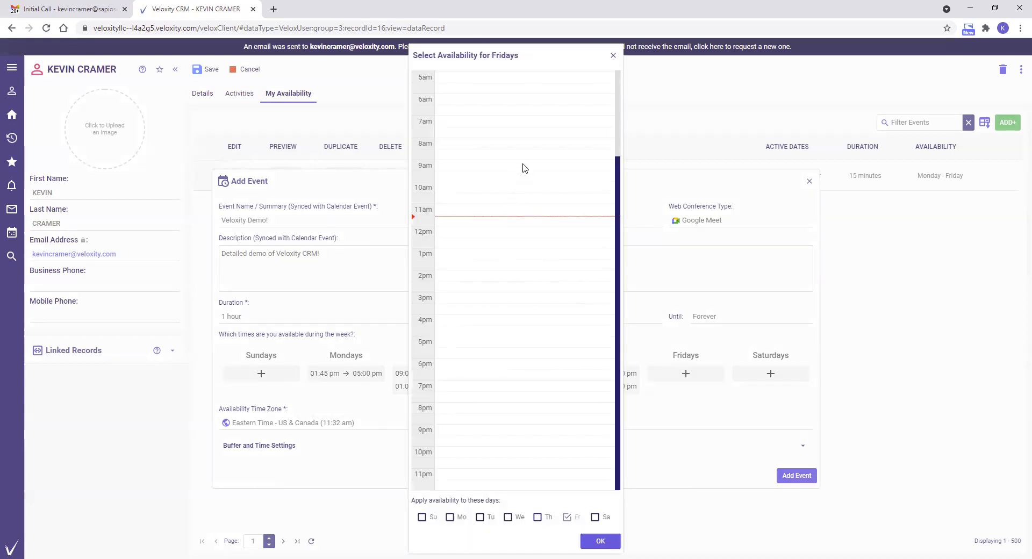
{"action": "left_click", "coordinate": [523, 167]}
{"action": "left_click_drag", "start_coordinate": [520, 169], "coordinate": [517, 237]}
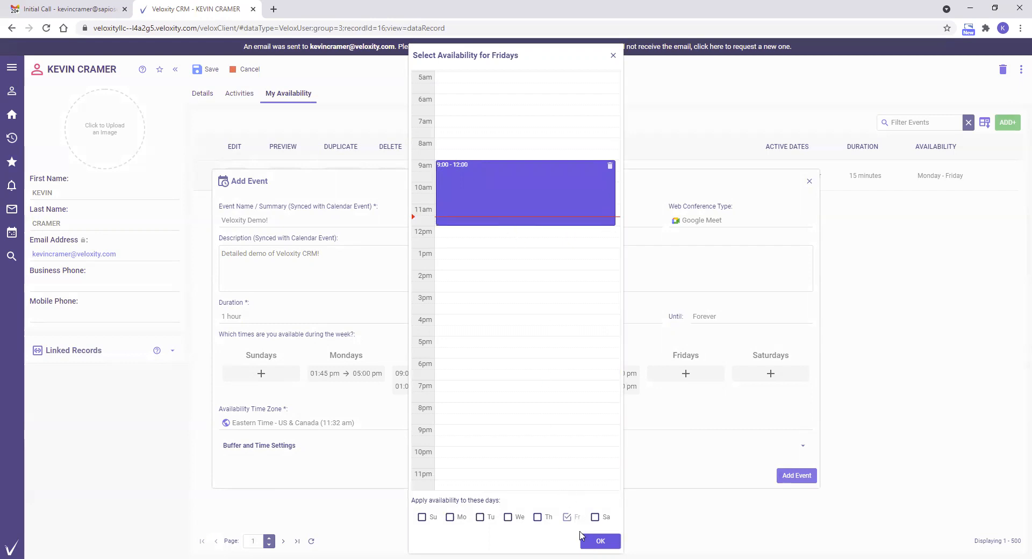
{"action": "left_click", "coordinate": [599, 541]}
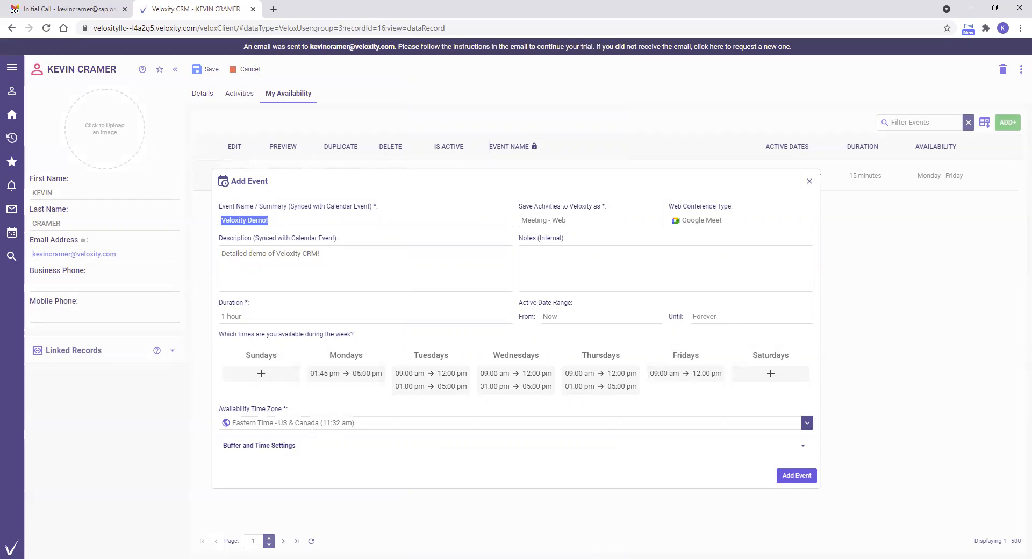
- Set the event's buffer time to 1 hour before and 1 hour after
{"action": "left_click", "coordinate": [295, 445]}
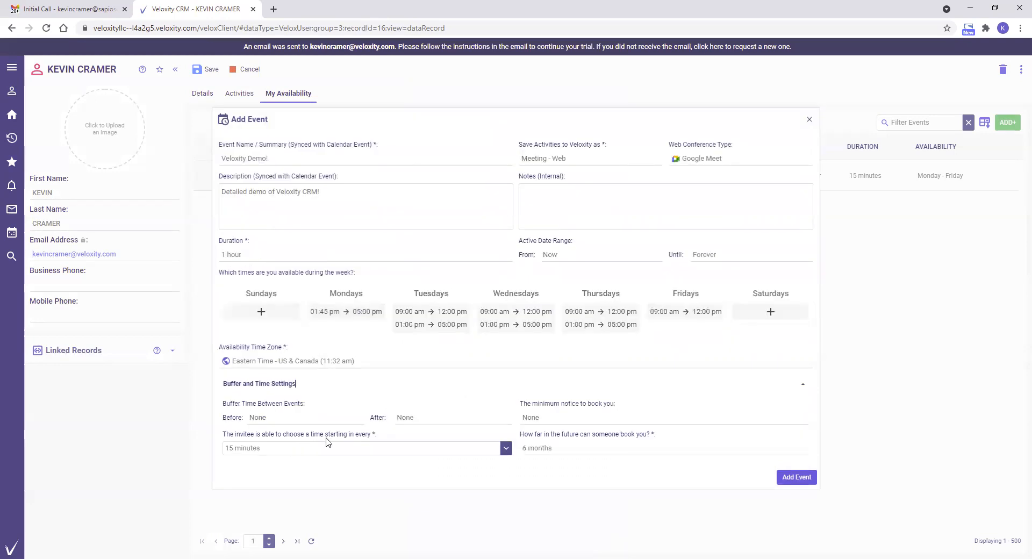
{"action": "left_click", "coordinate": [358, 418]}
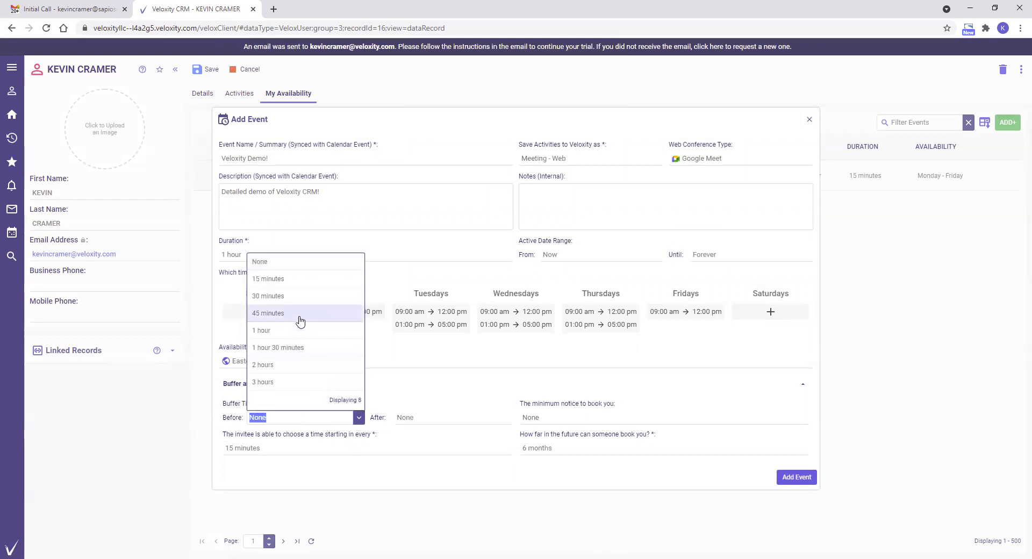
{"action": "left_click", "coordinate": [304, 334]}
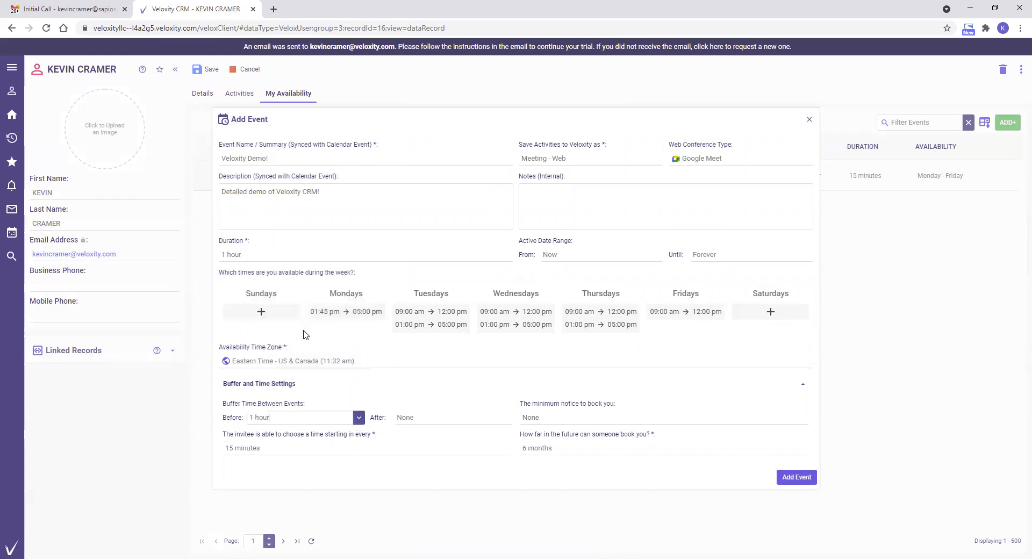
{"action": "left_click", "coordinate": [419, 419]}
{"action": "left_click", "coordinate": [456, 335]}
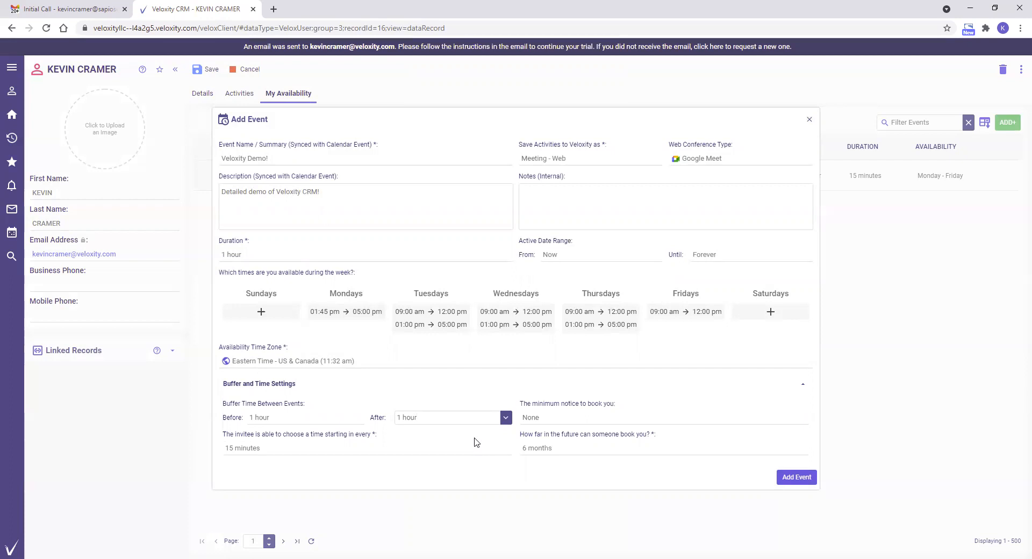
- Require a minimum booking notice of 3 days and let invitees choose start times every 30 minutes
{"action": "left_click", "coordinate": [550, 422]}
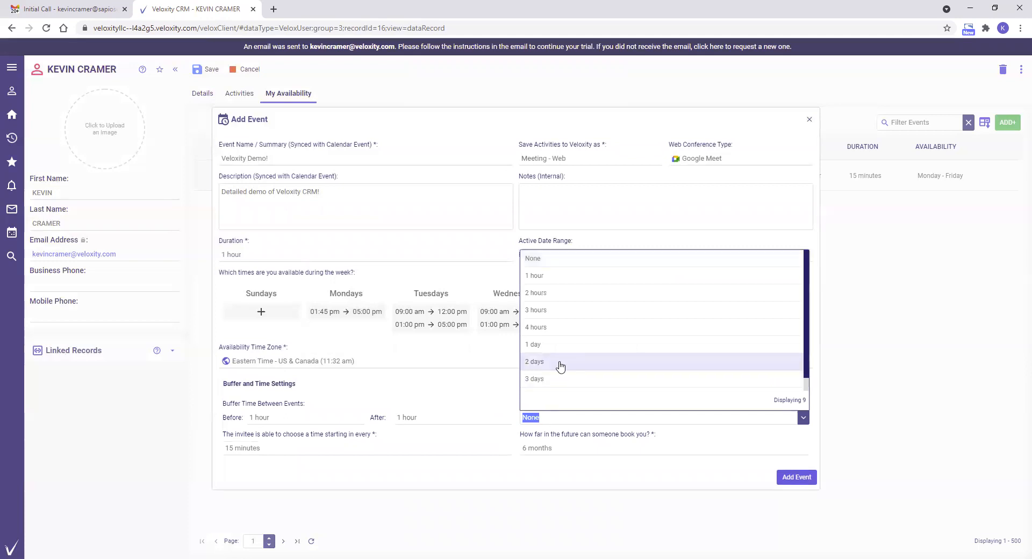
{"action": "left_click", "coordinate": [554, 379]}
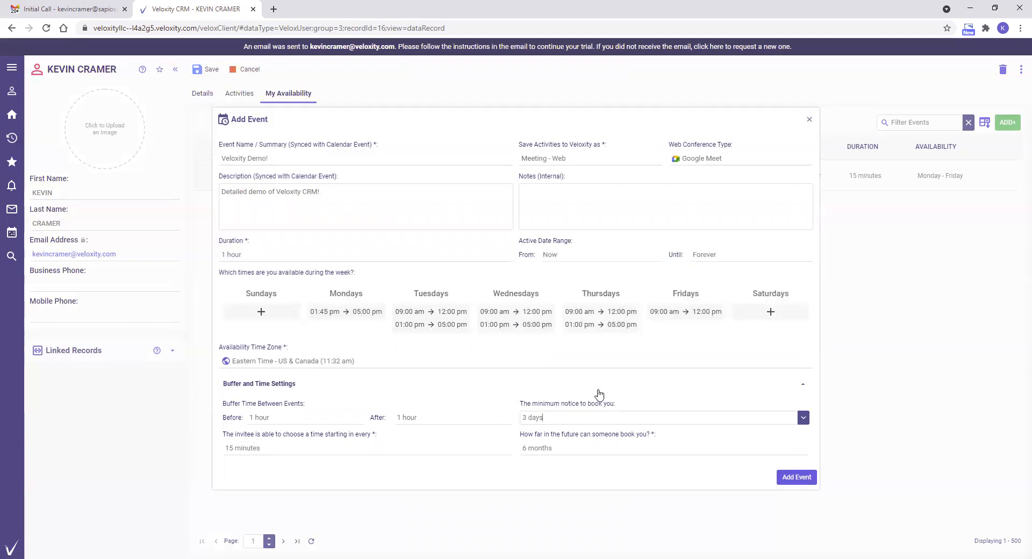
{"action": "left_click", "coordinate": [278, 451]}
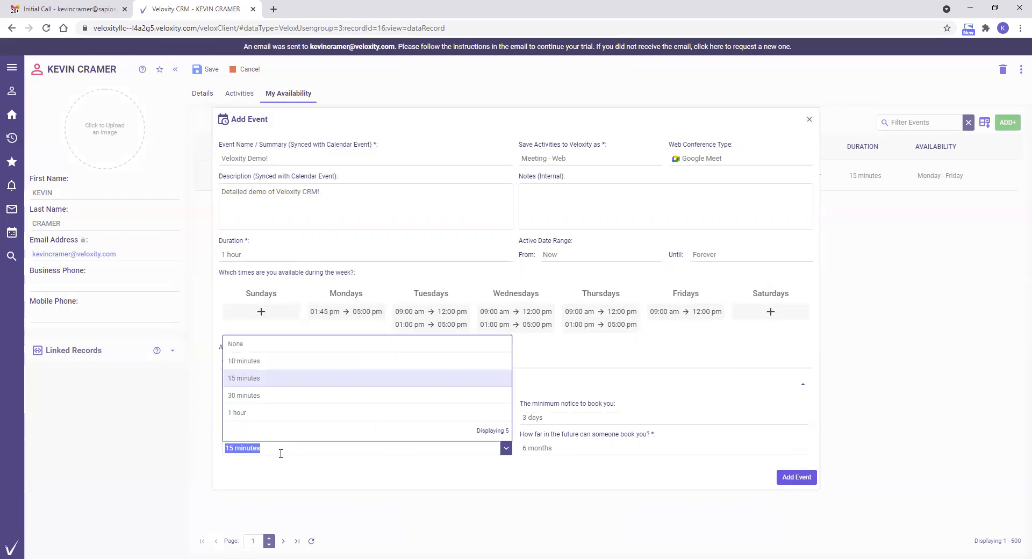
{"action": "left_click", "coordinate": [265, 396]}
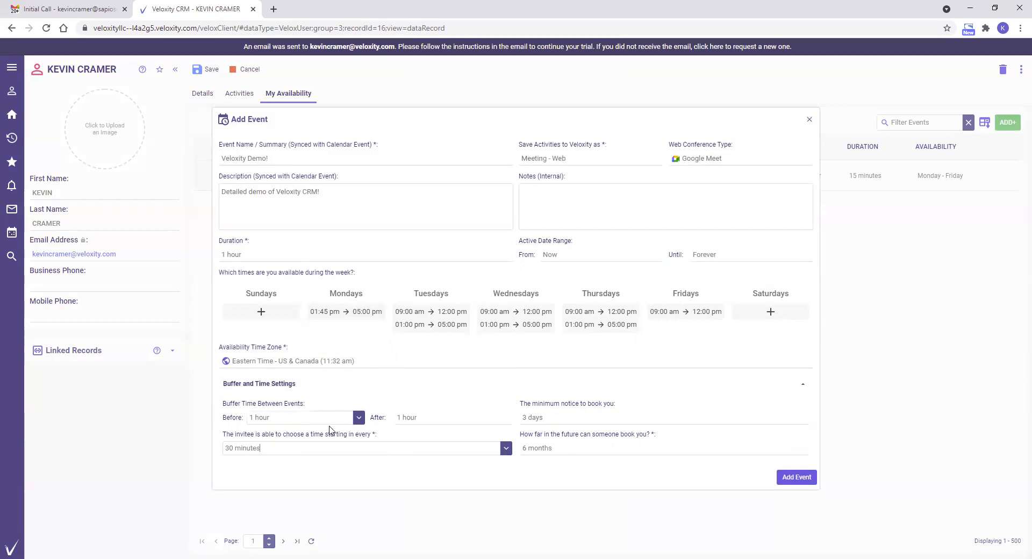
- Limit bookings to 1 month in the future and add the event
{"action": "left_click", "coordinate": [562, 448]}
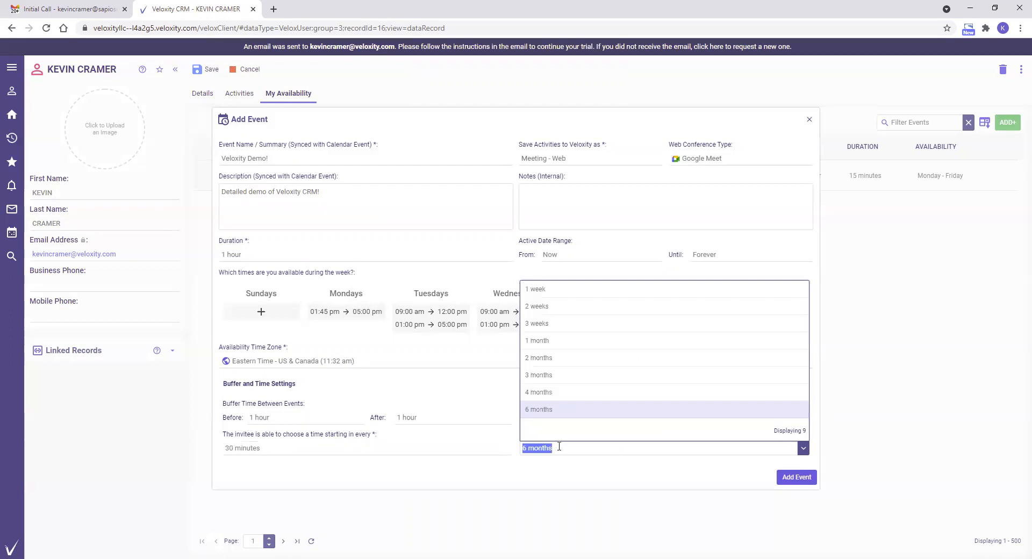
{"action": "left_click", "coordinate": [536, 340]}
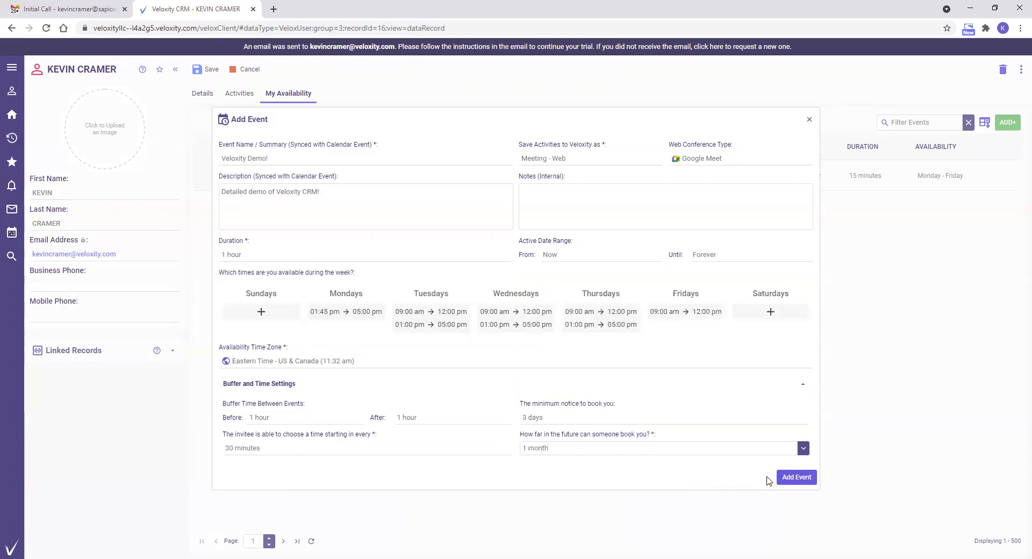
{"action": "left_click", "coordinate": [792, 479]}
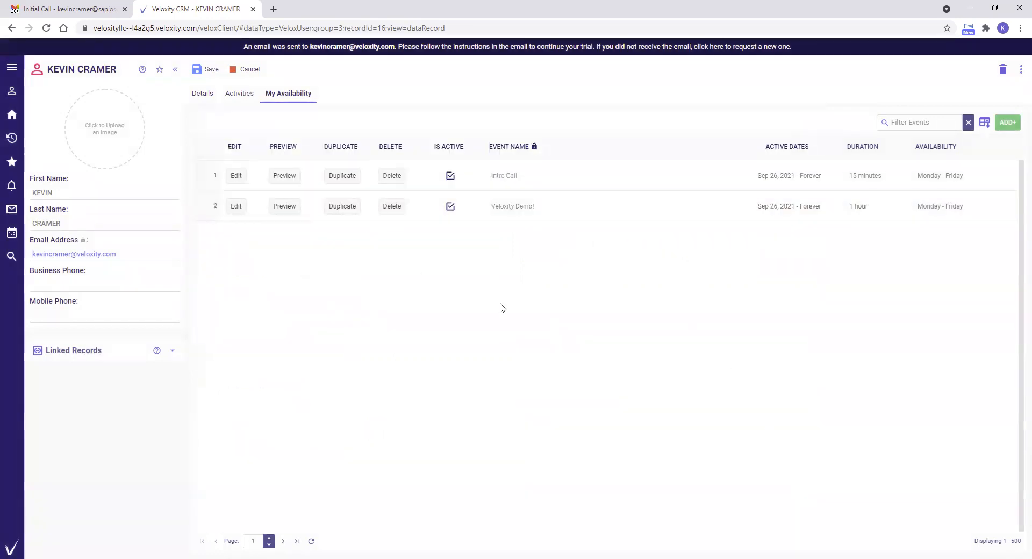
- Draft an email to the recently viewed contact with the Veloxity Demo! schedule link inserted, and close it unsent
{"action": "left_click", "coordinate": [12, 67]}
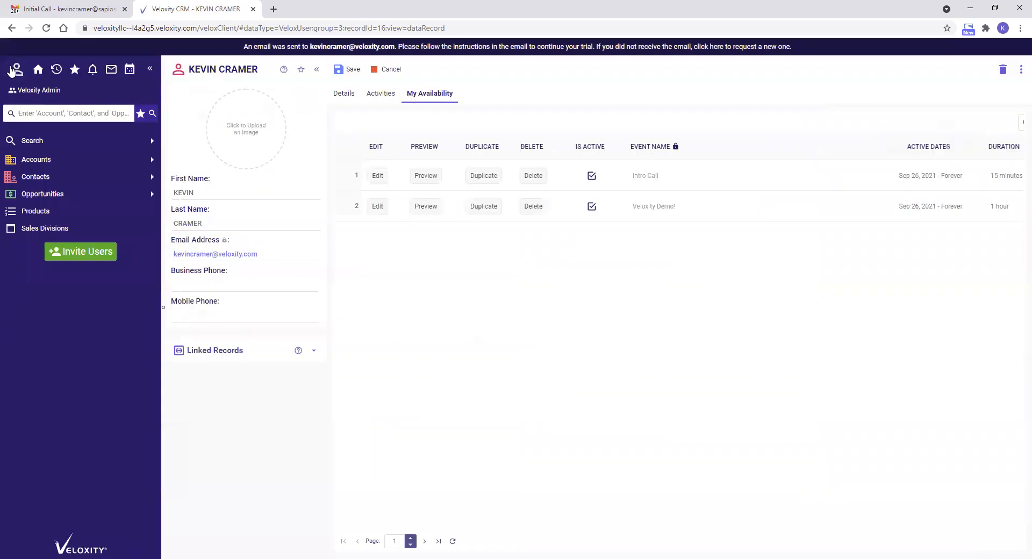
{"action": "left_click", "coordinate": [57, 70]}
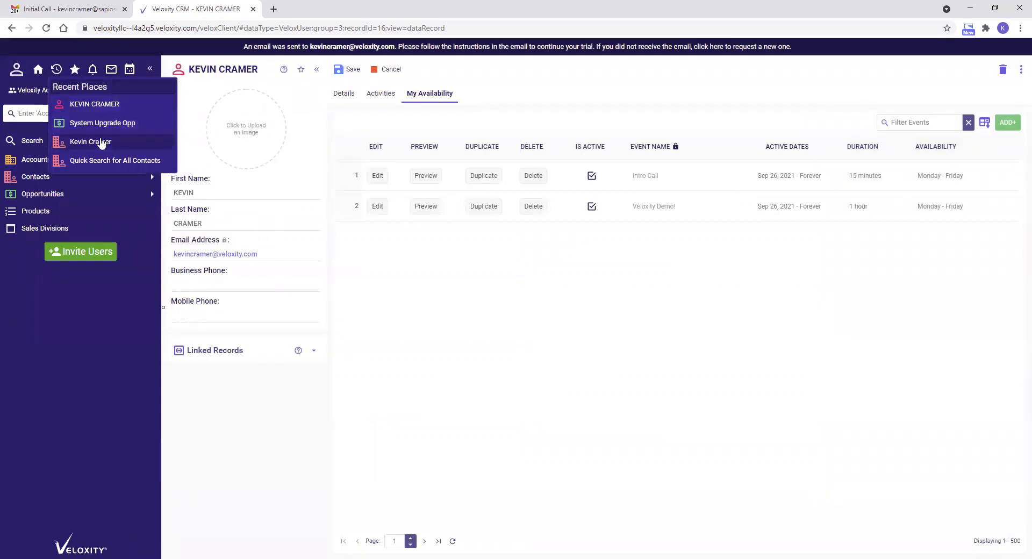
{"action": "left_click", "coordinate": [100, 142]}
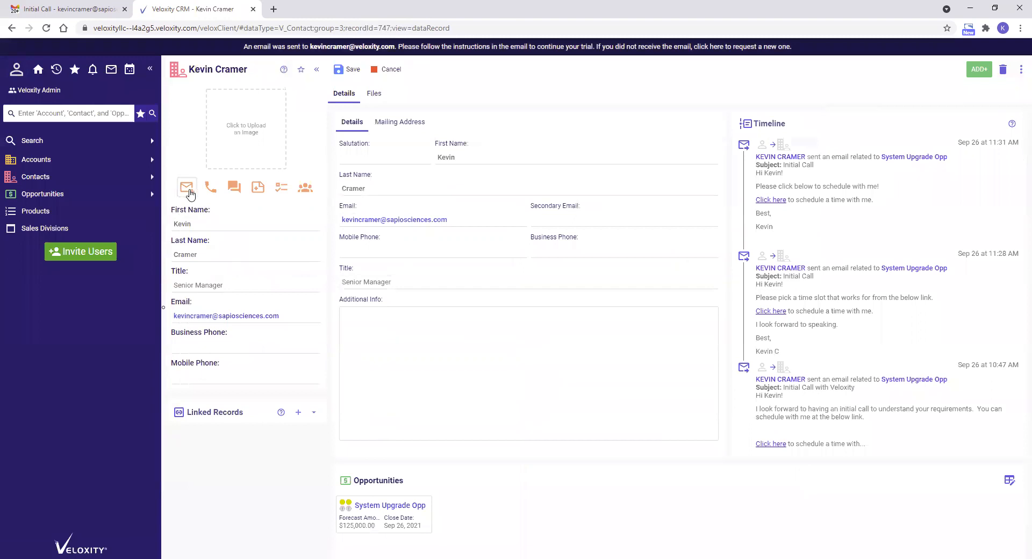
{"action": "left_click", "coordinate": [337, 247]}
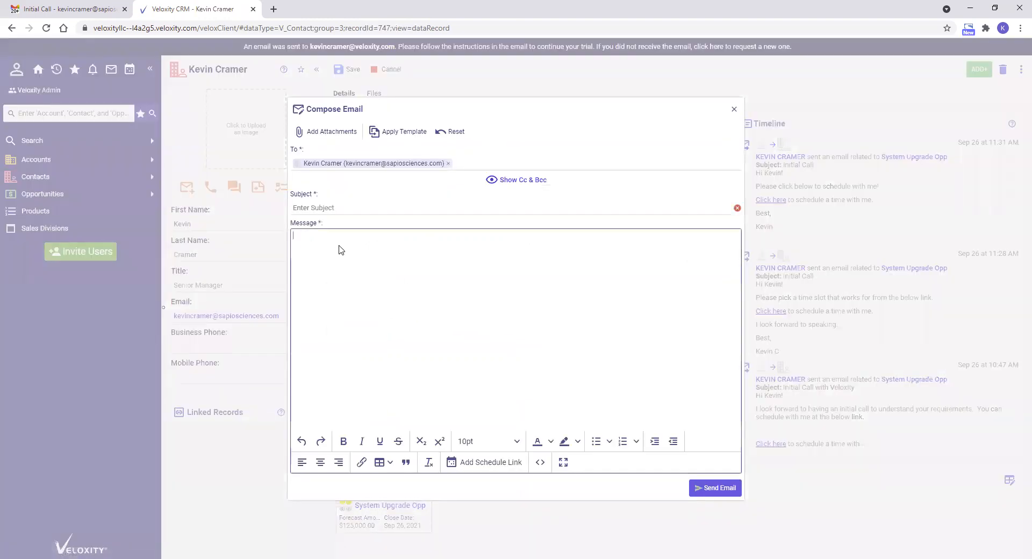
{"action": "left_click", "coordinate": [491, 464]}
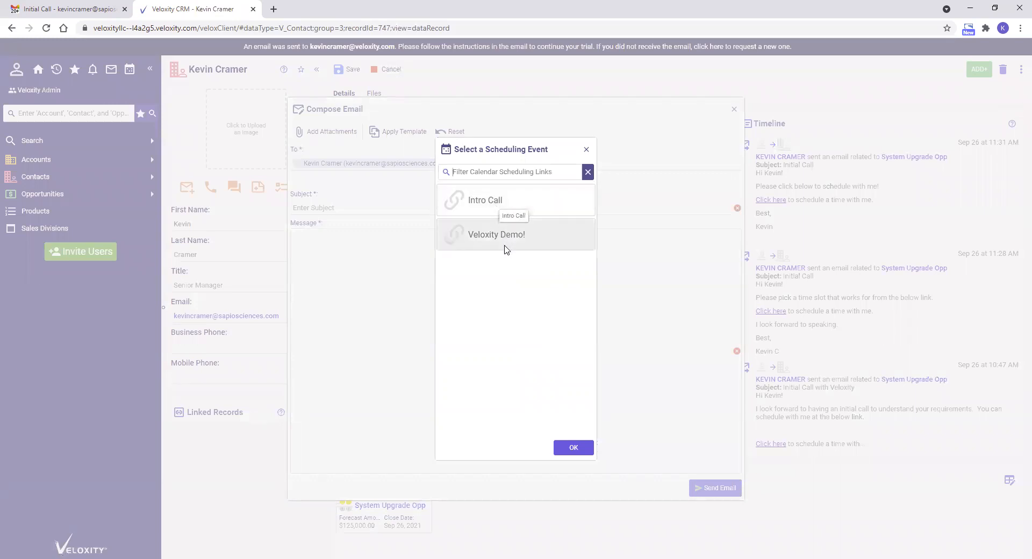
{"action": "left_click", "coordinate": [505, 248]}
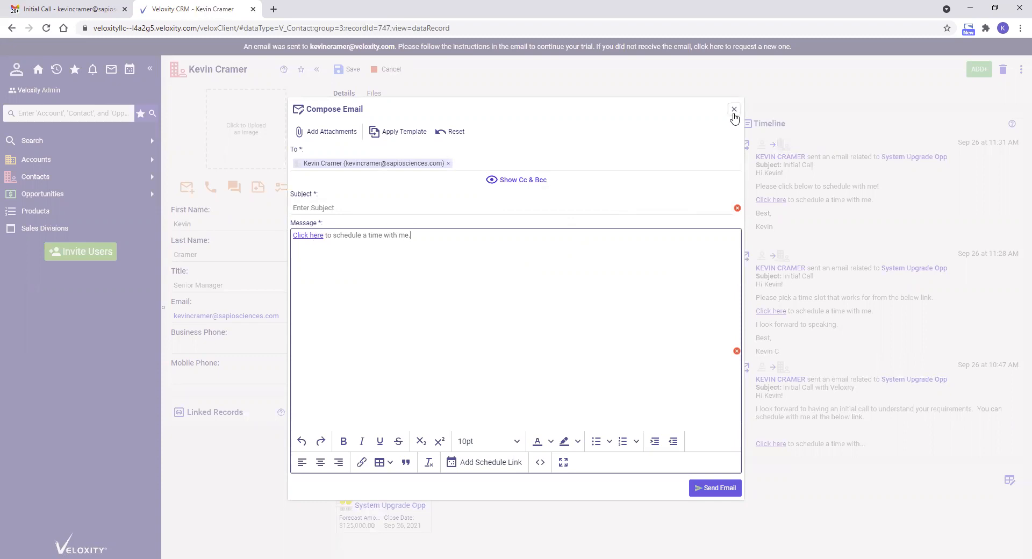
{"action": "left_click", "coordinate": [734, 110]}
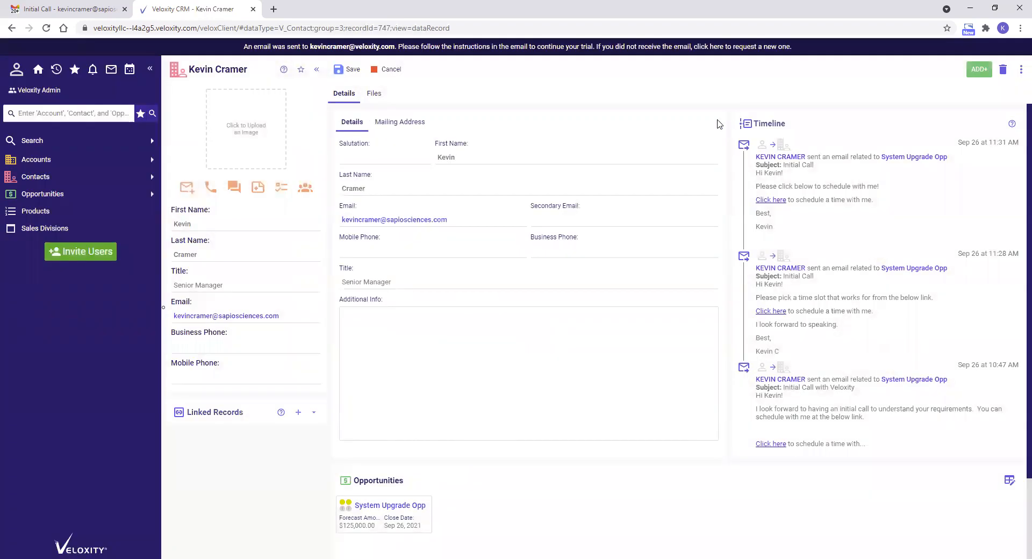
- Go to the email templates in the CRM setup and start creating a new template
{"action": "left_click", "coordinate": [18, 74]}
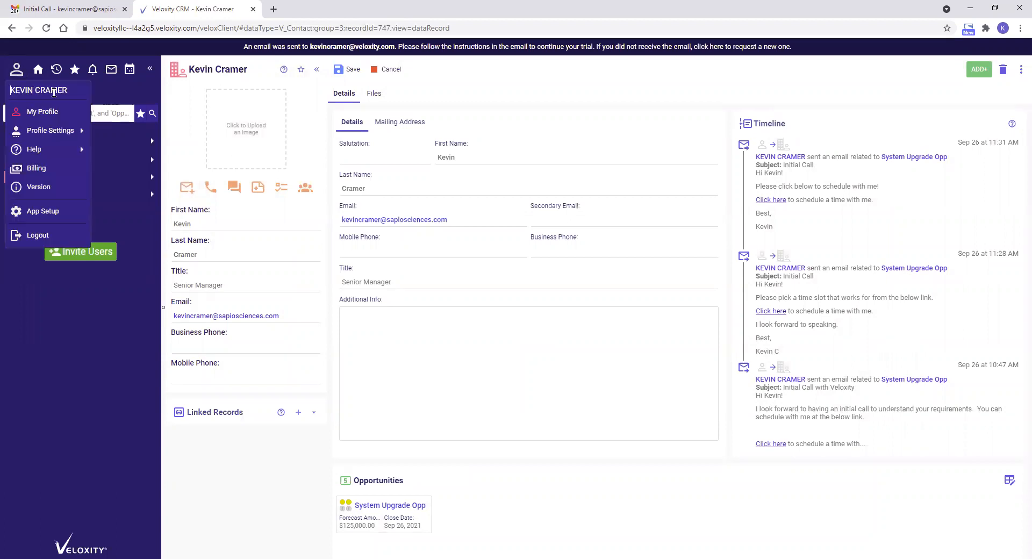
{"action": "left_click", "coordinate": [56, 218]}
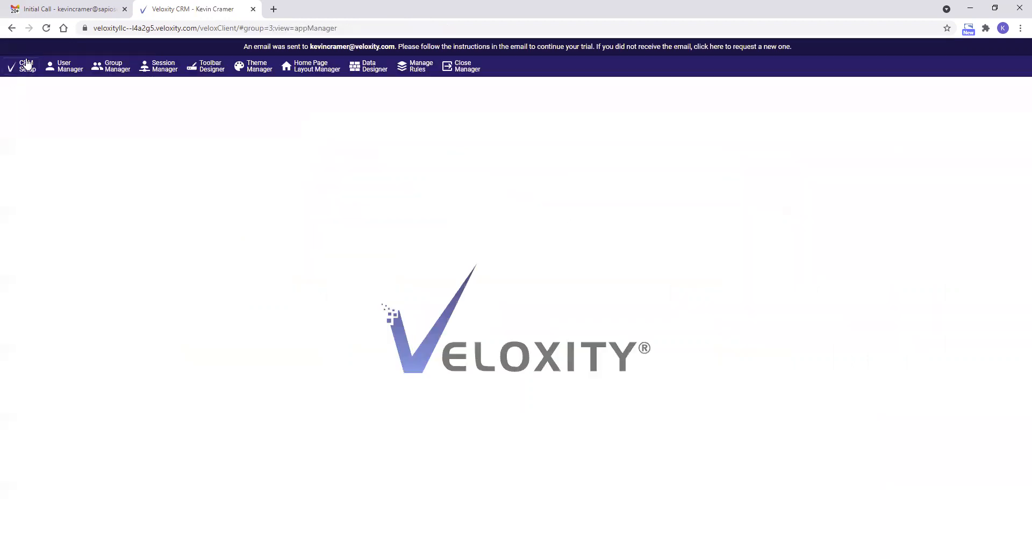
{"action": "left_click", "coordinate": [27, 71]}
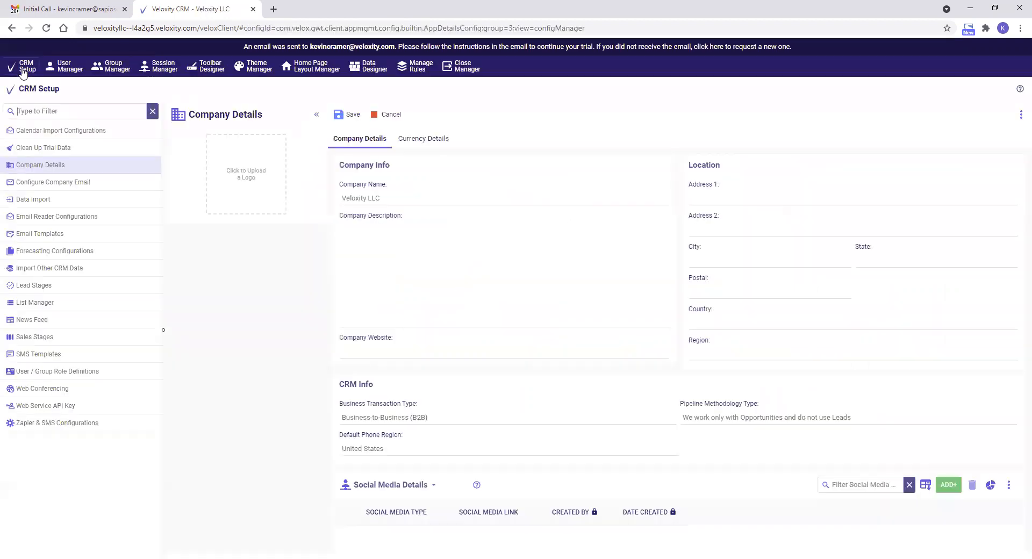
{"action": "left_click", "coordinate": [56, 226]}
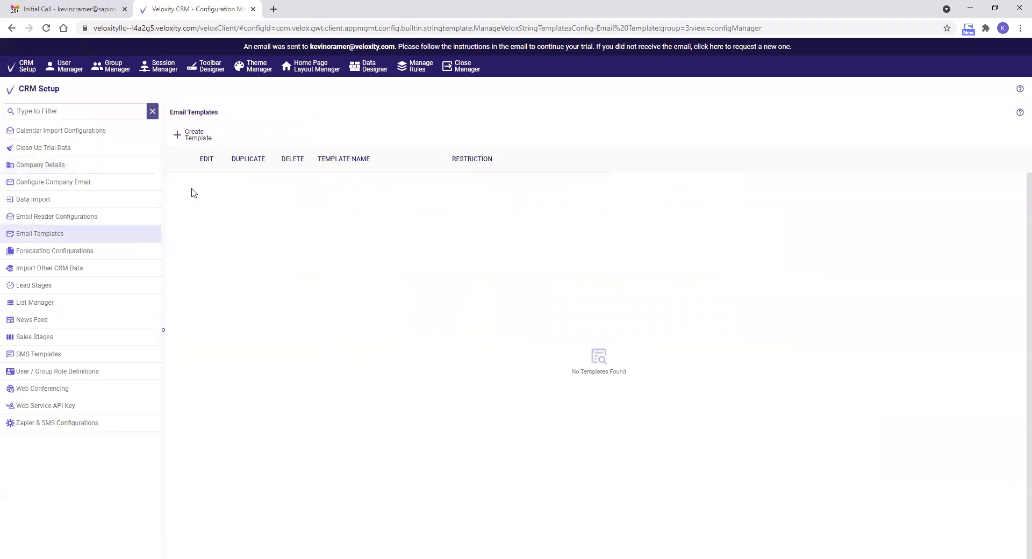
{"action": "left_click", "coordinate": [191, 139]}
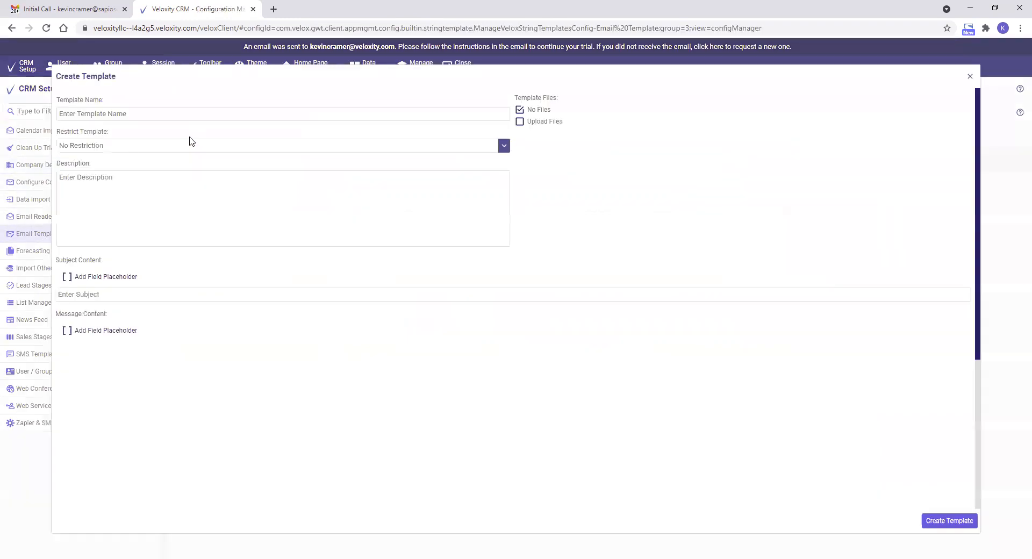
- Name the template "Contact meeting Template" and restrict it to contacts only
{"action": "left_click", "coordinate": [116, 113]}
{"action": "type", "text": "Contact meeting Template"}
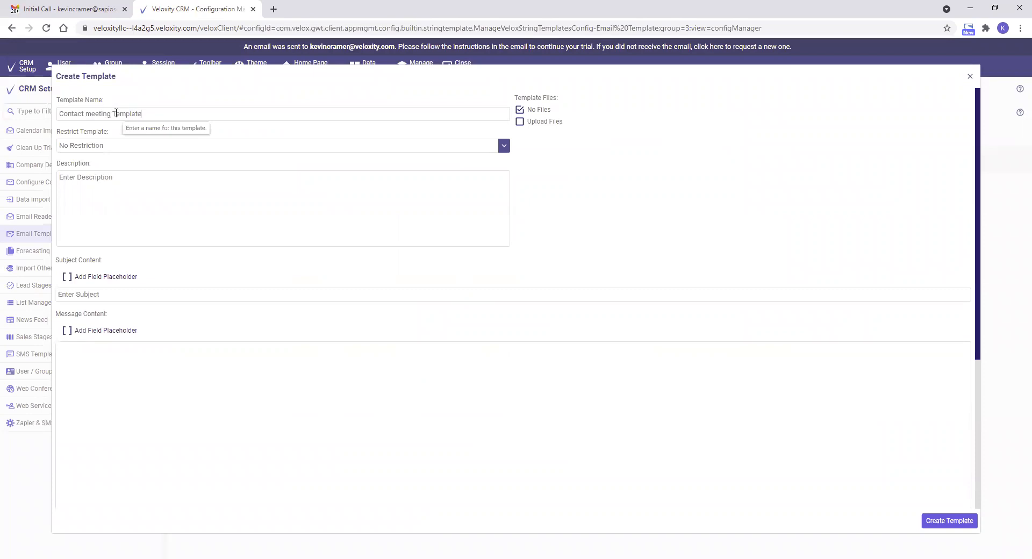
{"action": "left_click", "coordinate": [161, 150]}
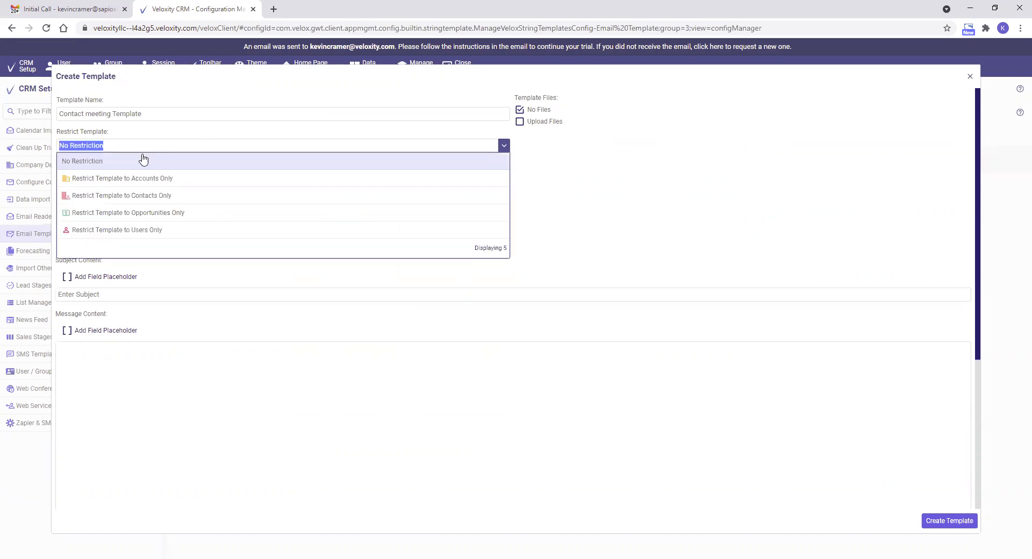
{"action": "left_click", "coordinate": [127, 198]}
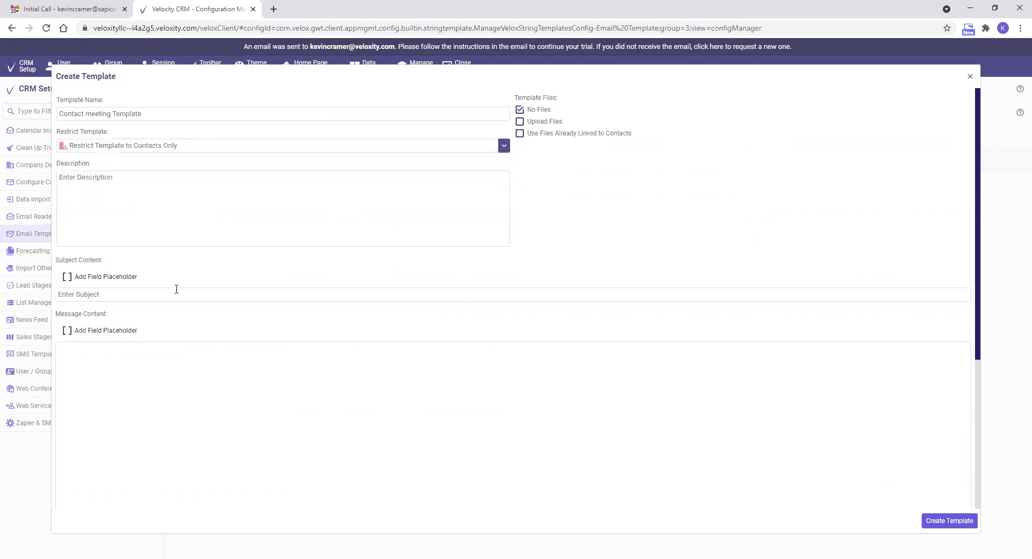
- Set the template's subject to "Initial Call"
{"action": "type", "text": "H"}
{"action": "key", "text": "BackSpace"}
{"action": "key", "text": "BackSpace"}
{"action": "type", "text": "Init"}
- Start the message with the greeting "Hi ", the Contact First Name field placeholder and "!!!"
{"action": "left_click", "coordinate": [98, 331]}
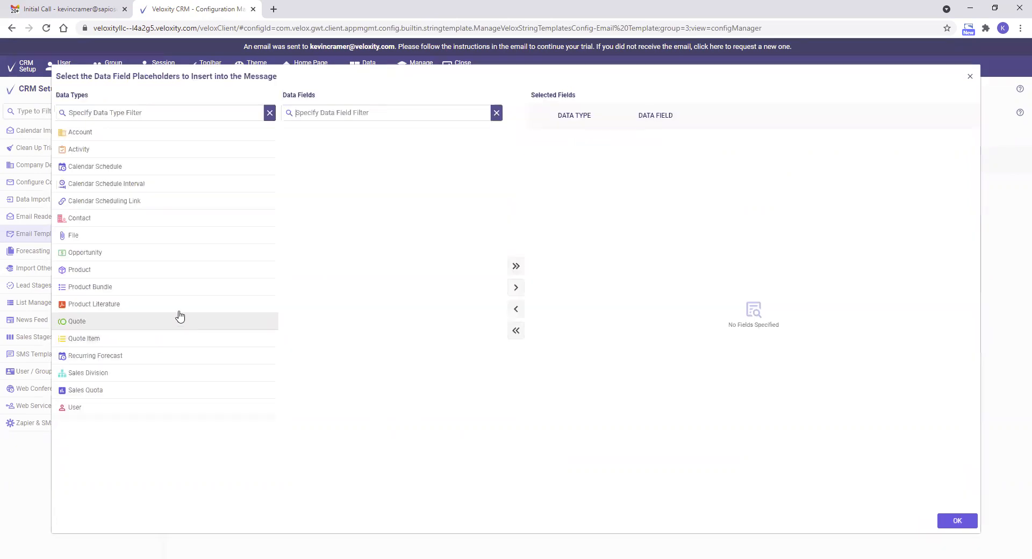
{"action": "left_click", "coordinate": [185, 218]}
{"action": "left_click_drag", "start_coordinate": [357, 216], "coordinate": [720, 207]}
{"action": "left_click", "coordinate": [942, 517]}
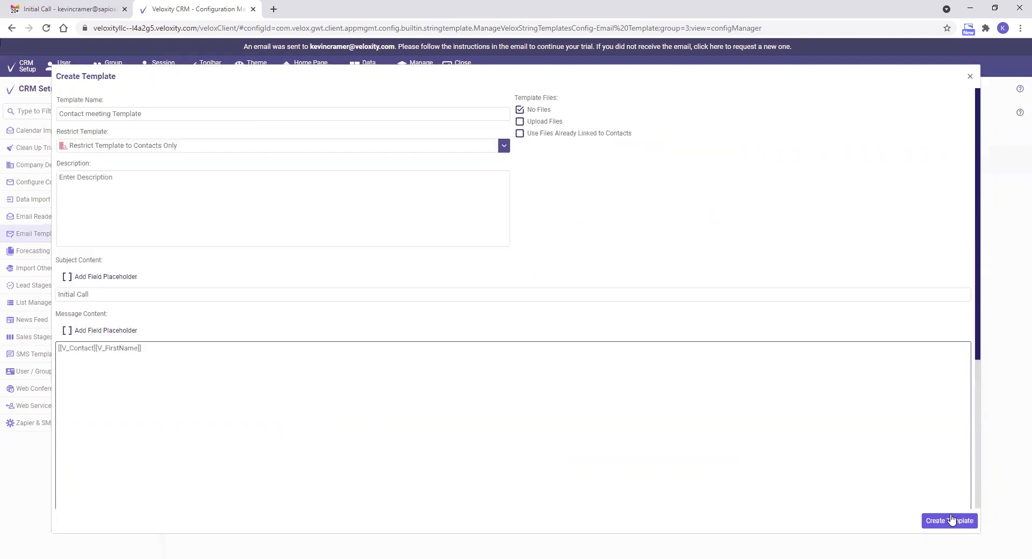
{"action": "left_click", "coordinate": [188, 349]}
{"action": "type", "text": "Hi "}
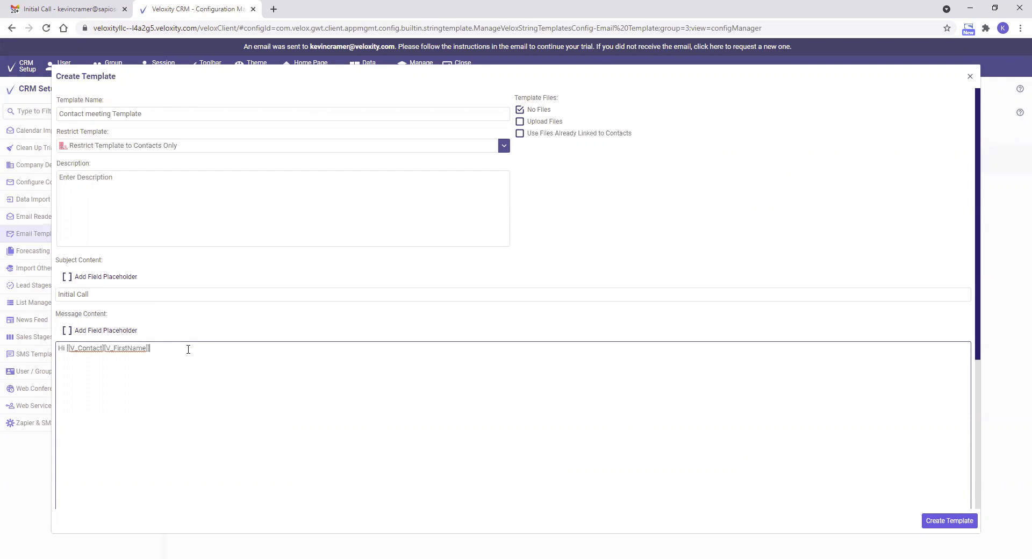
{"action": "type", "text": "!!!"}
- Insert a schedule link below the greeting and write "Please schedule with me below!" above the link
{"action": "scroll", "coordinate": [385, 345], "scroll_direction": "down", "scroll_amount": 4}
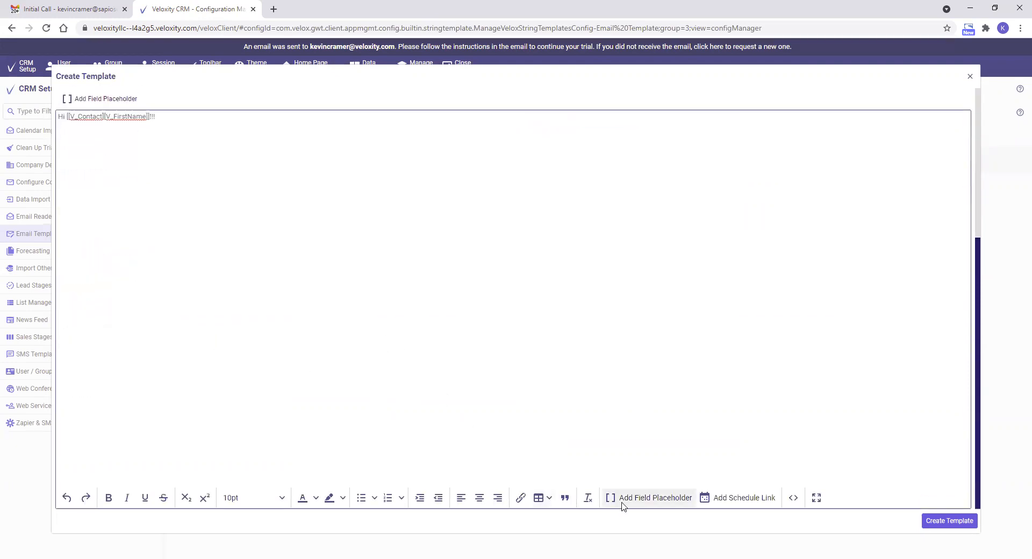
{"action": "left_click", "coordinate": [743, 504]}
{"action": "key", "text": "Return"}
{"action": "key", "text": "Return"}
{"action": "type", "text": "Ple"}
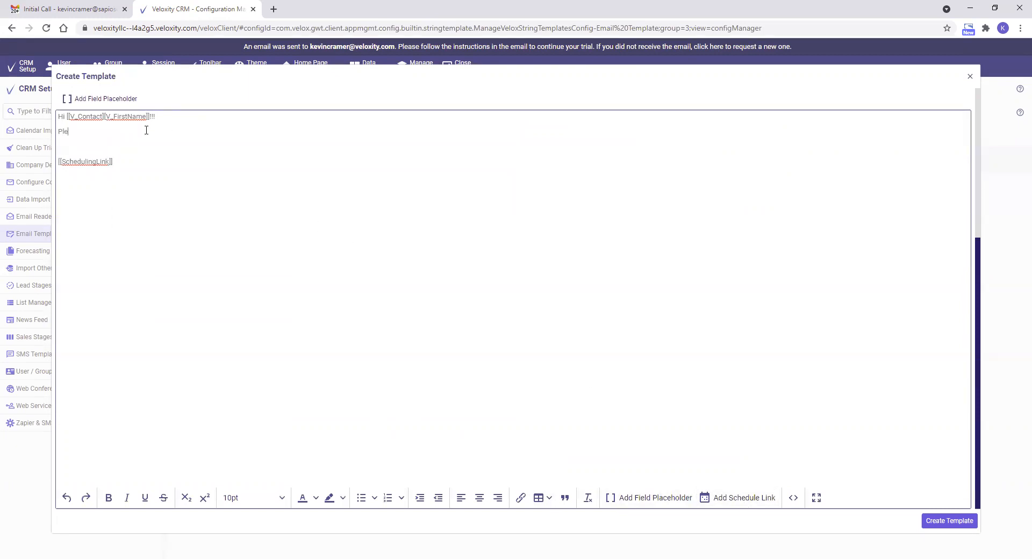
{"action": "type", "text": "ase schedule with me below!"}
- Add the sign-off "Best," below the schedule link, followed by the User First Name field placeholder
{"action": "left_click", "coordinate": [151, 172]}
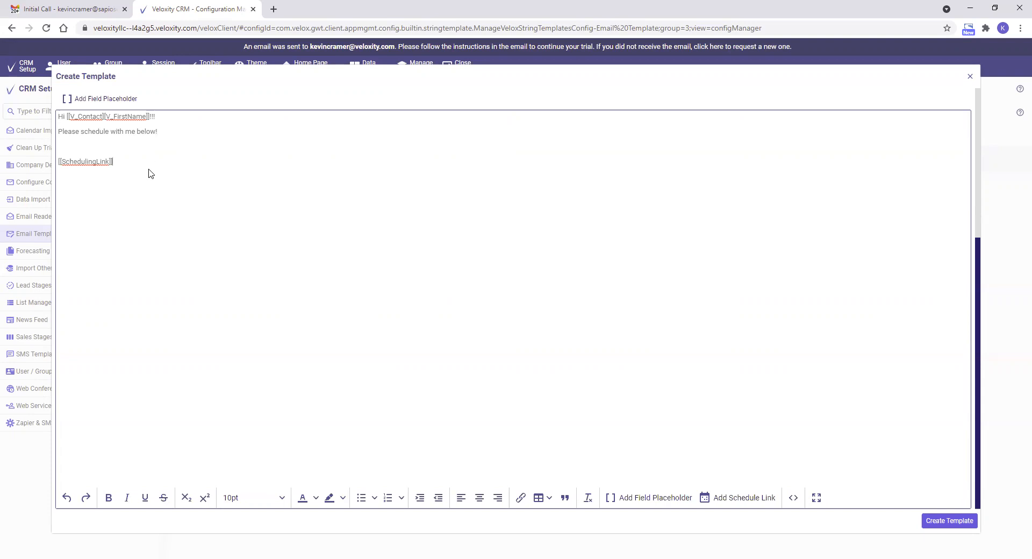
{"action": "key", "text": "Return"}
{"action": "type", "text": "Best"}
{"action": "scroll", "coordinate": [137, 137], "scroll_direction": "up", "scroll_amount": 2}
{"action": "left_click", "coordinate": [123, 153]}
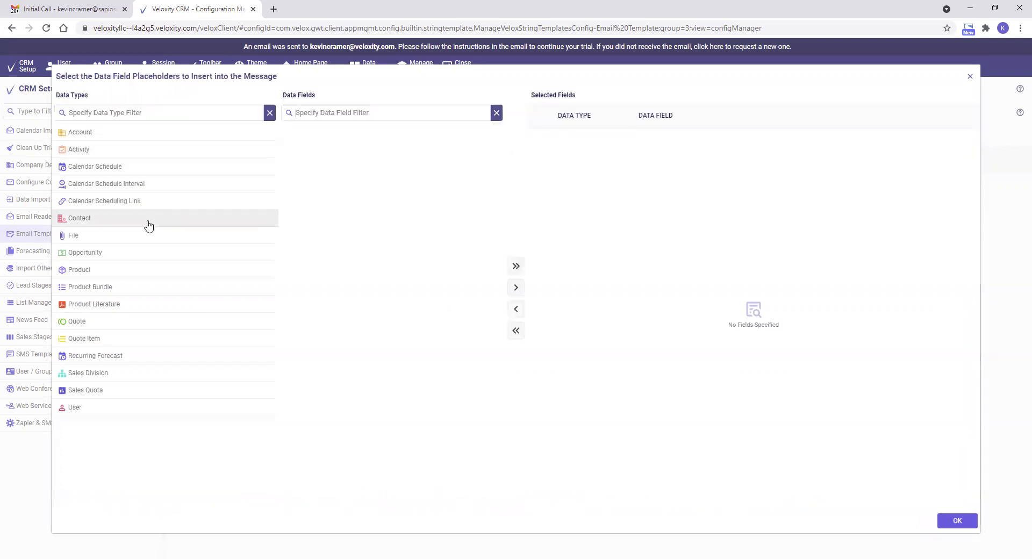
{"action": "left_click", "coordinate": [78, 410]}
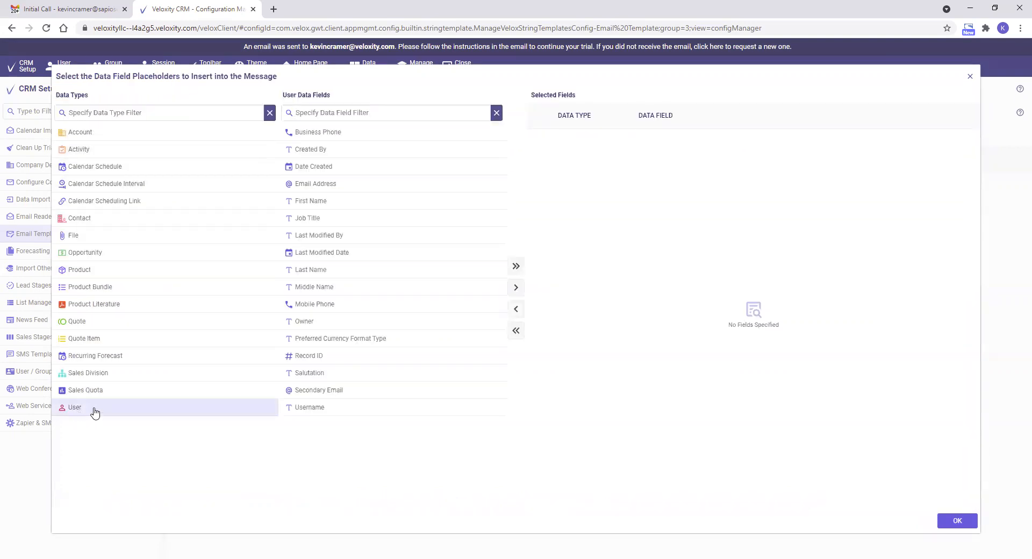
{"action": "double_click", "coordinate": [454, 203]}
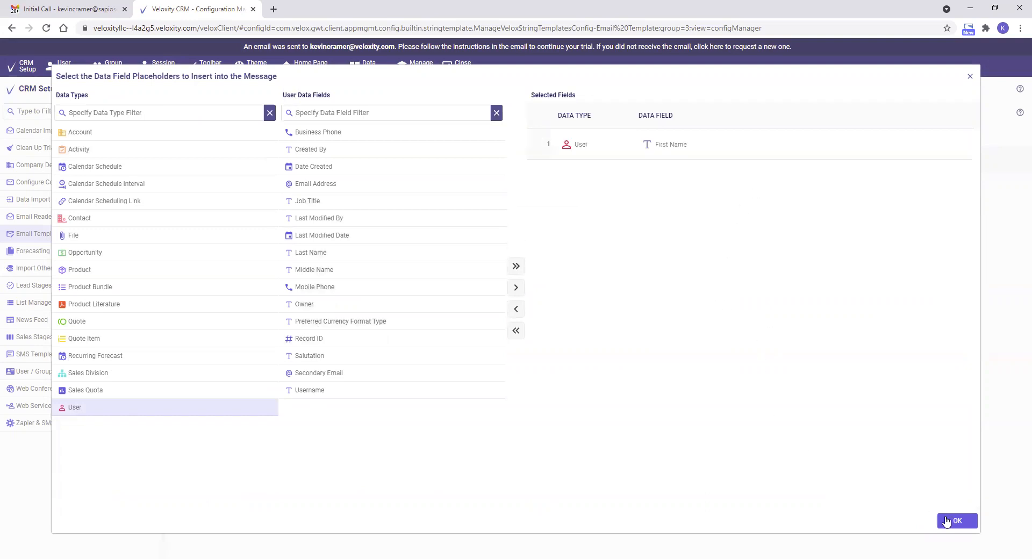
{"action": "left_click", "coordinate": [954, 520]}
- Remove the blank lines above and below the schedule link in the message and create the template
{"action": "left_click", "coordinate": [92, 409]}
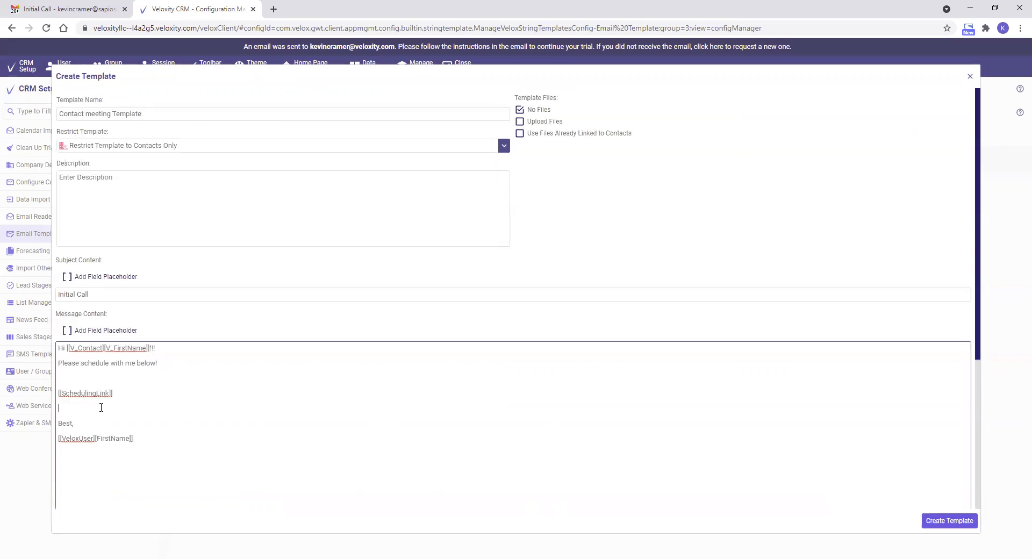
{"action": "key", "text": "BackSpace"}
{"action": "left_click", "coordinate": [111, 378]}
{"action": "key", "text": "BackSpace"}
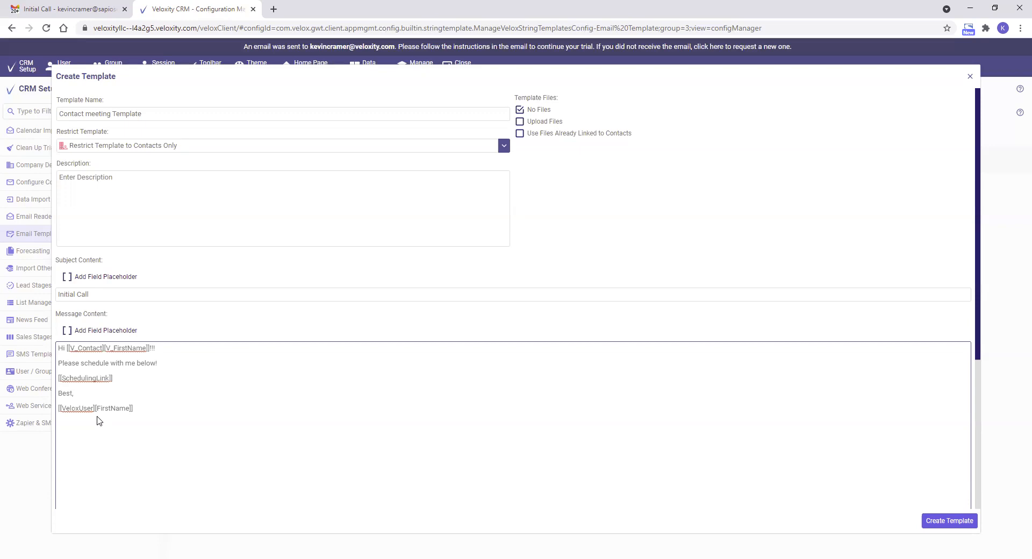
{"action": "left_click", "coordinate": [959, 522]}
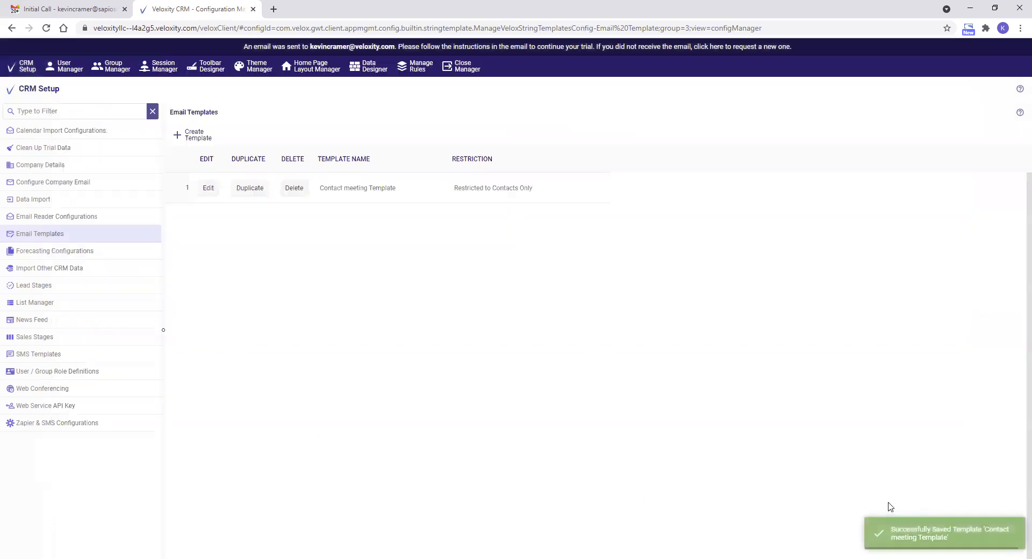
- Leave the CRM setup and open the recently viewed contact's record
{"action": "left_click", "coordinate": [463, 69]}
{"action": "mouse_move", "coordinate": [64, 179]}
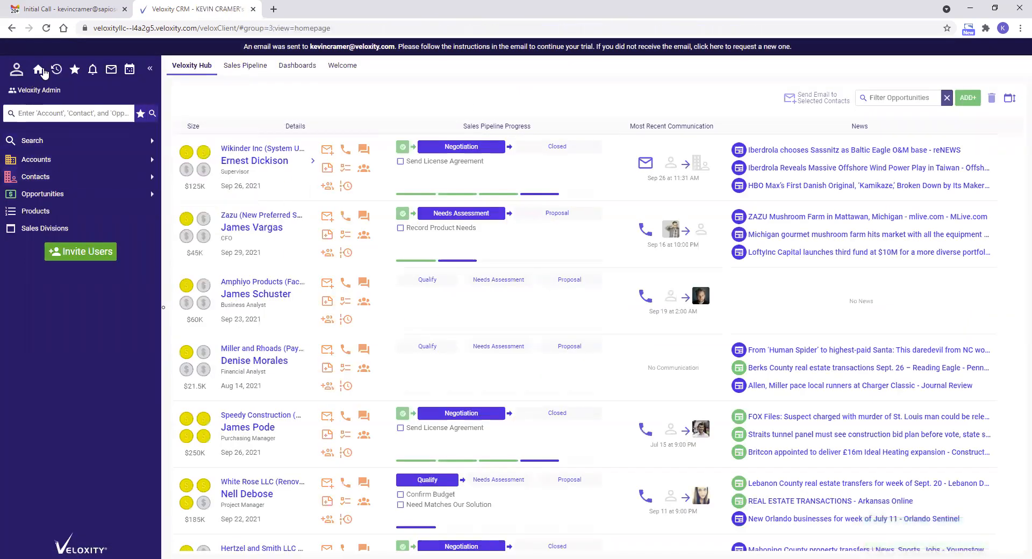
{"action": "left_click", "coordinate": [57, 69]}
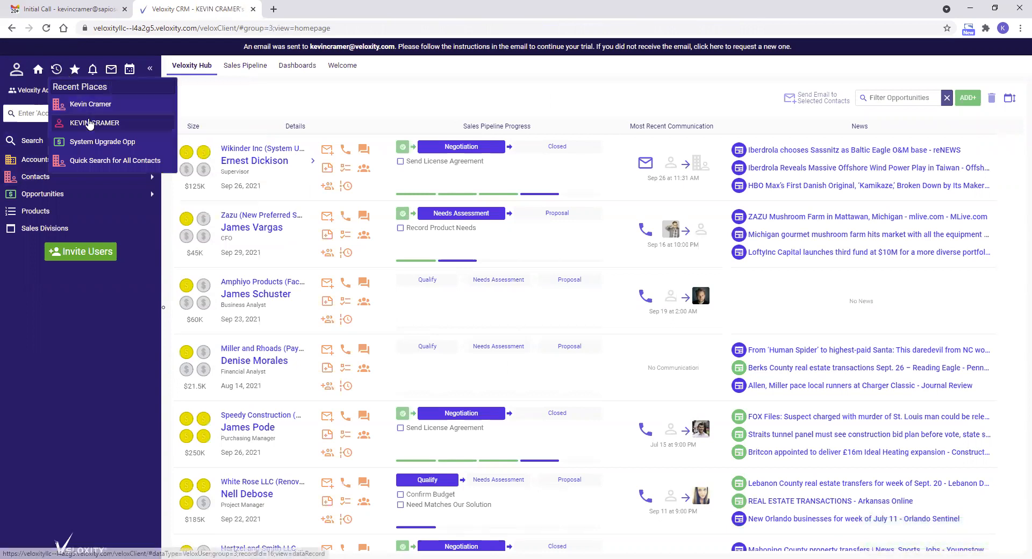
{"action": "left_click", "coordinate": [90, 124]}
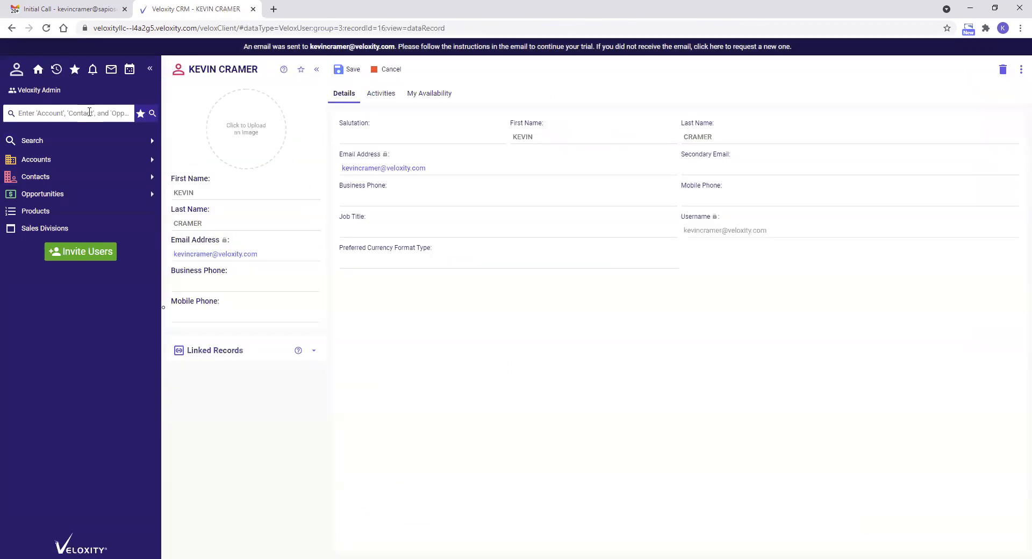
{"action": "left_click", "coordinate": [56, 70]}
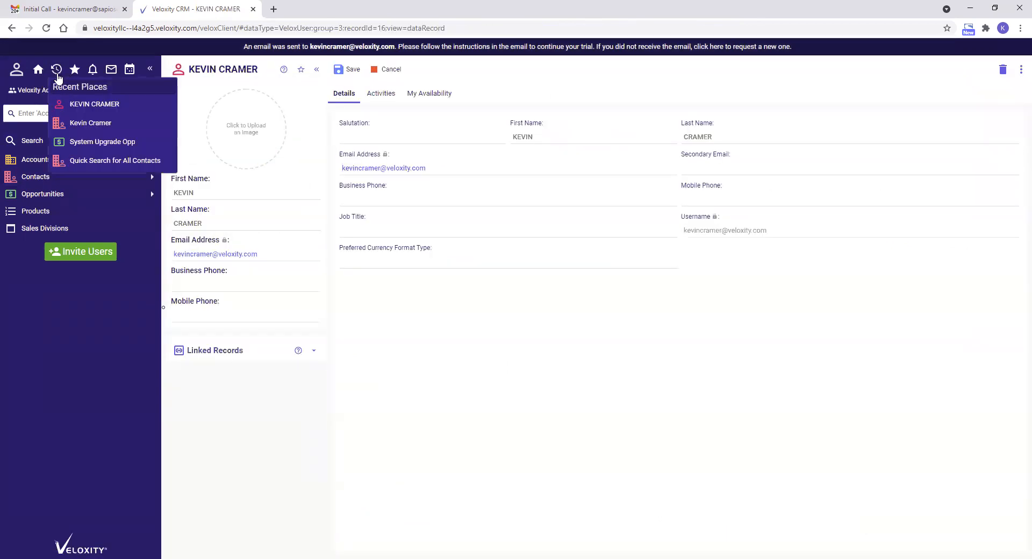
{"action": "left_click", "coordinate": [83, 124]}
- Draft an email to the contact from the Contact meeting Template with the Intro Call scheduling event, and close it unsent
{"action": "left_click", "coordinate": [198, 186]}
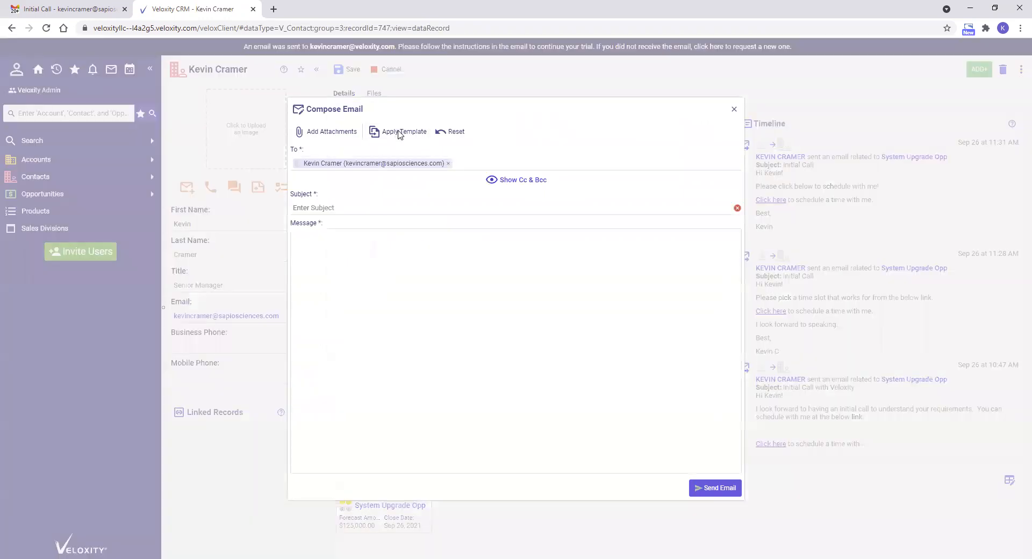
{"action": "left_click", "coordinate": [399, 134]}
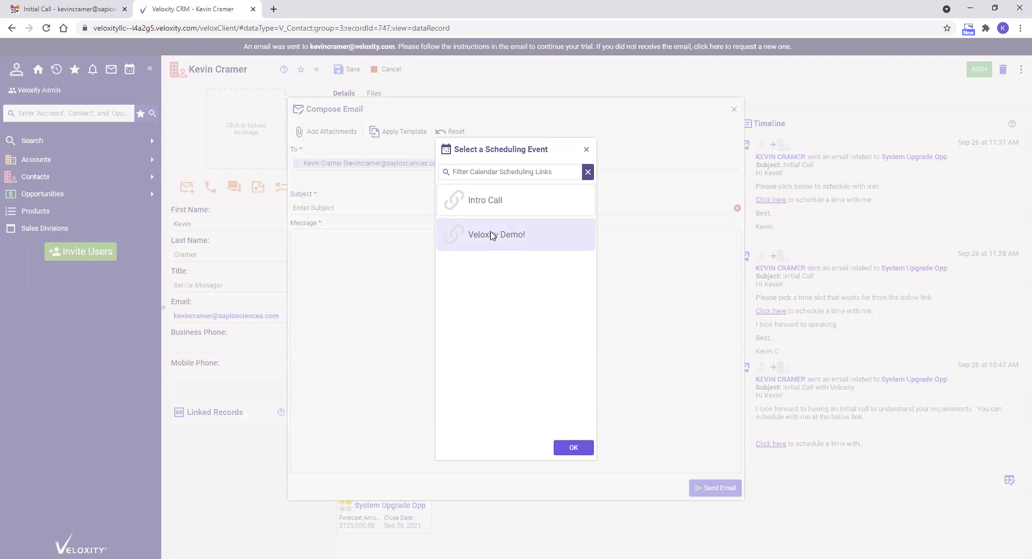
{"action": "double_click", "coordinate": [489, 208]}
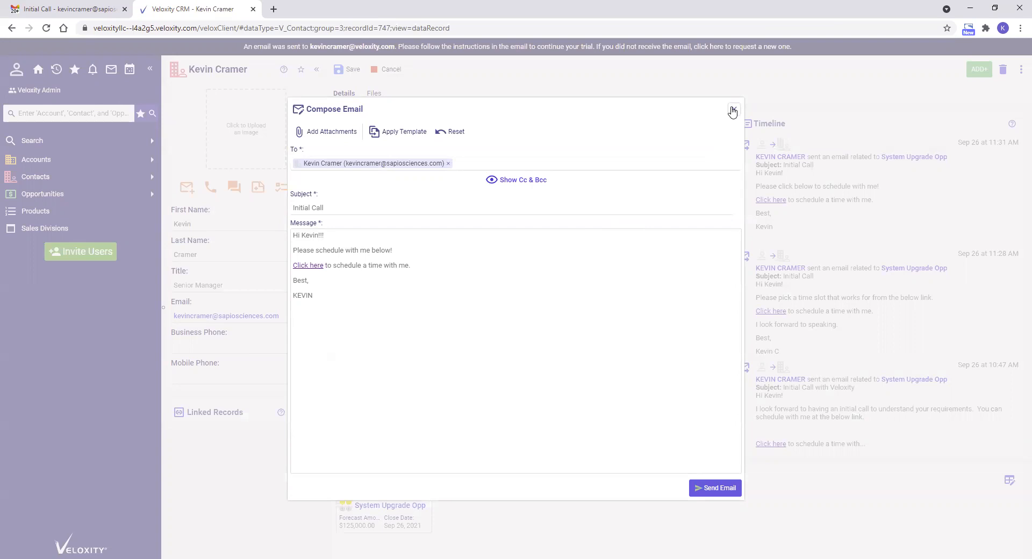
{"action": "left_click", "coordinate": [733, 110]}
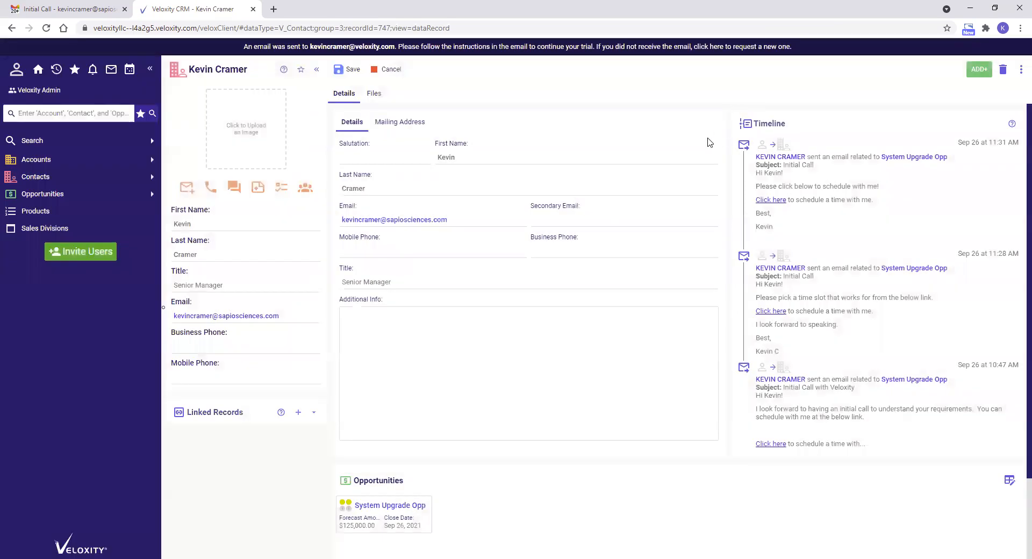